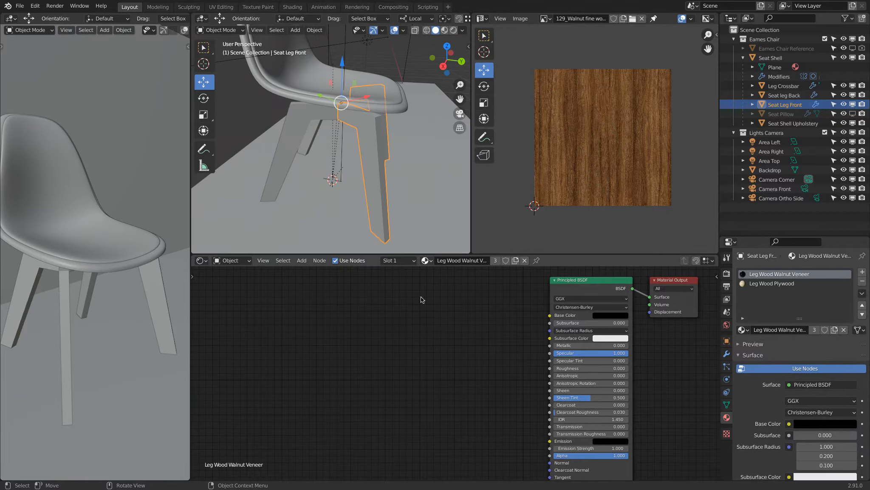
- Add an Image Texture node with 129_Walnut fine wood_DIFF.jpg from the walnut veneer textures folder and connect its Color to Base Color
click(302, 260)
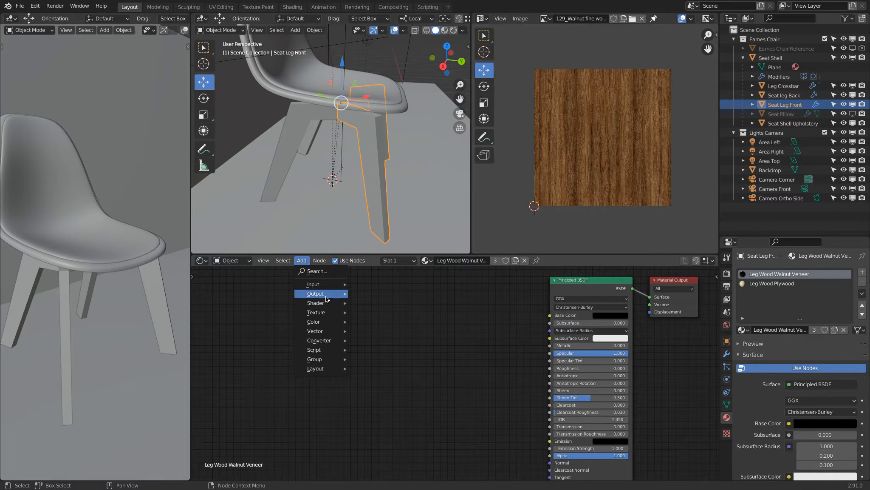
mouse_move(319, 312)
click(384, 362)
click(383, 359)
click(399, 345)
double_click(415, 191)
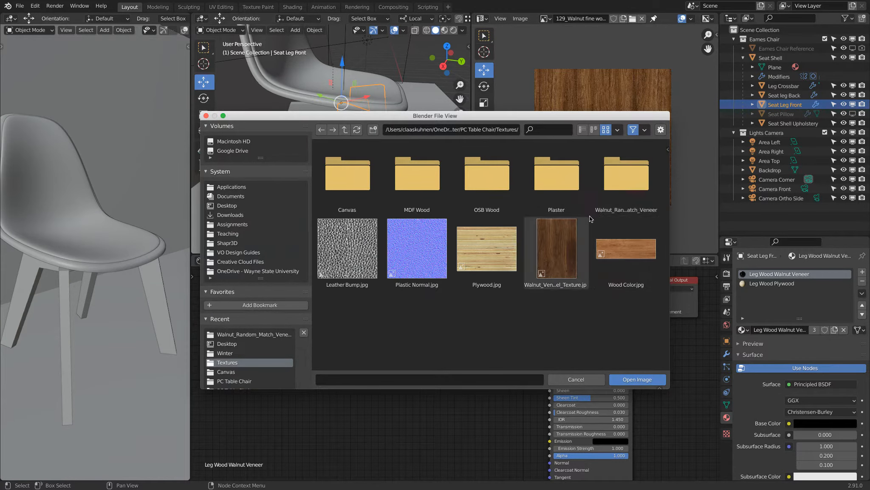
double_click(633, 172)
click(466, 165)
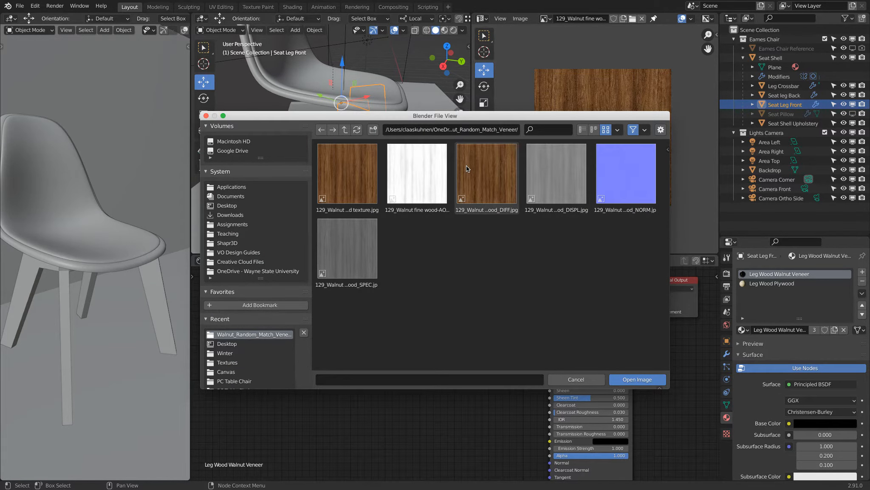
click(635, 373)
drag(392, 330, 550, 315)
- Switch the 3D viewport to rendered shading and set the walnut veneer's Specular to 0.386 and Roughness to 0.183
click(445, 36)
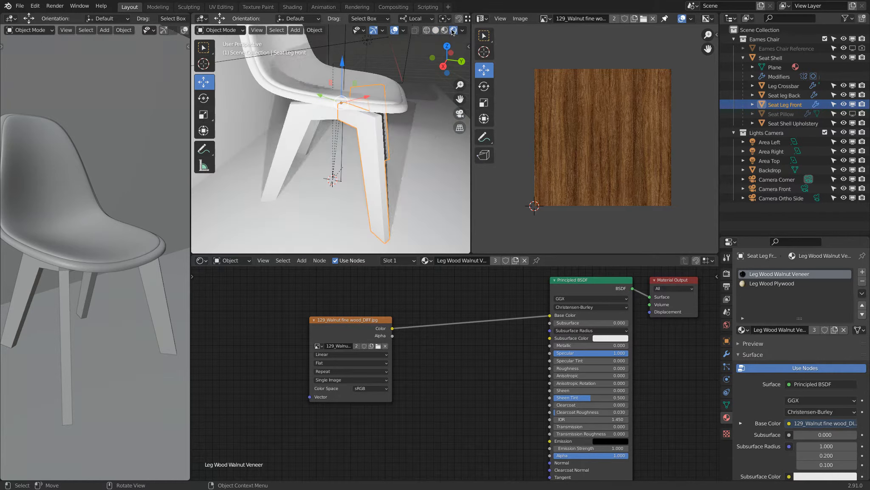
scroll(348, 181, up, 2)
middle_drag(353, 178, 328, 157)
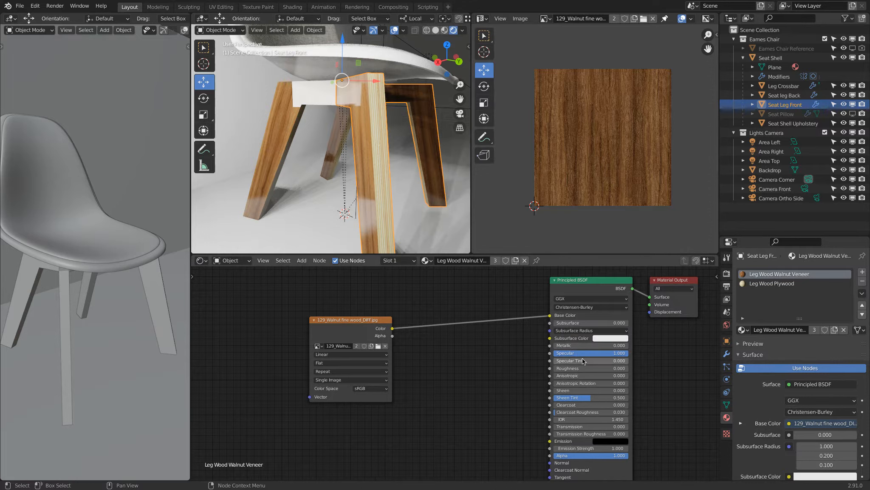
drag(583, 354, 532, 352)
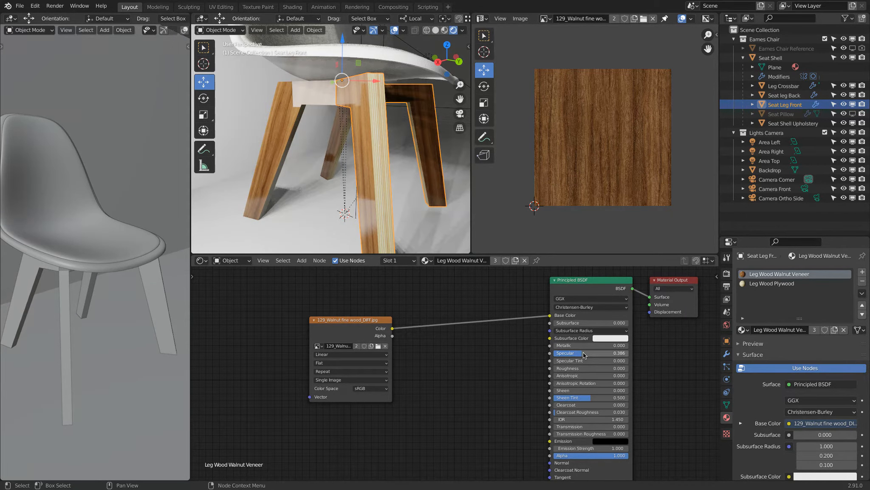
drag(580, 368, 597, 368)
- Add a second Image Texture node below the first with 129_Walnut fine wood_SPEC.jpg and connect its Color to Roughness
drag(340, 319, 309, 301)
click(302, 261)
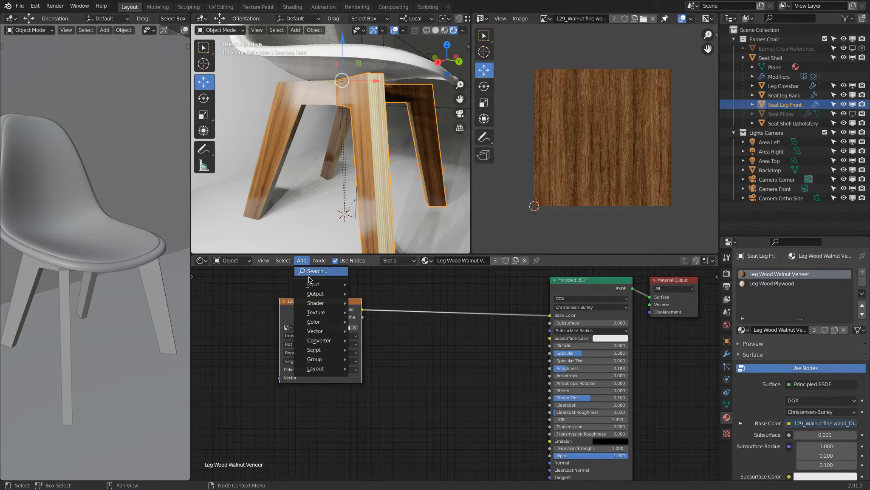
mouse_move(323, 312)
click(386, 368)
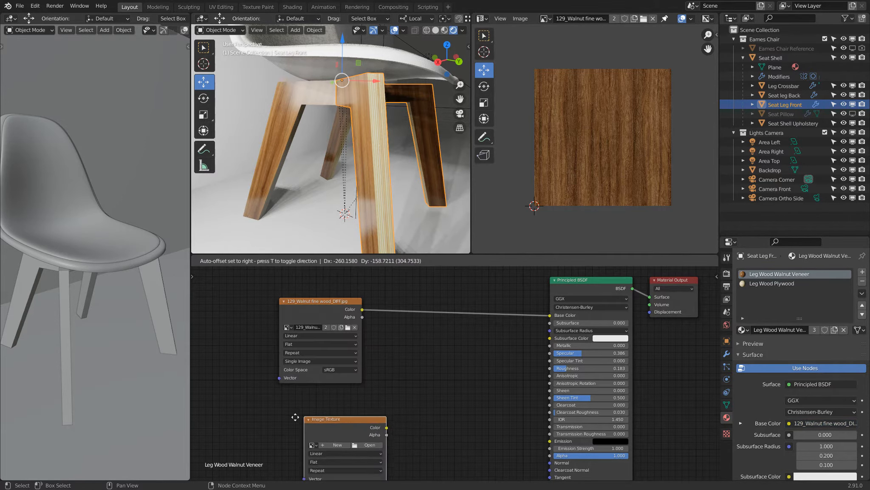
click(311, 406)
click(349, 418)
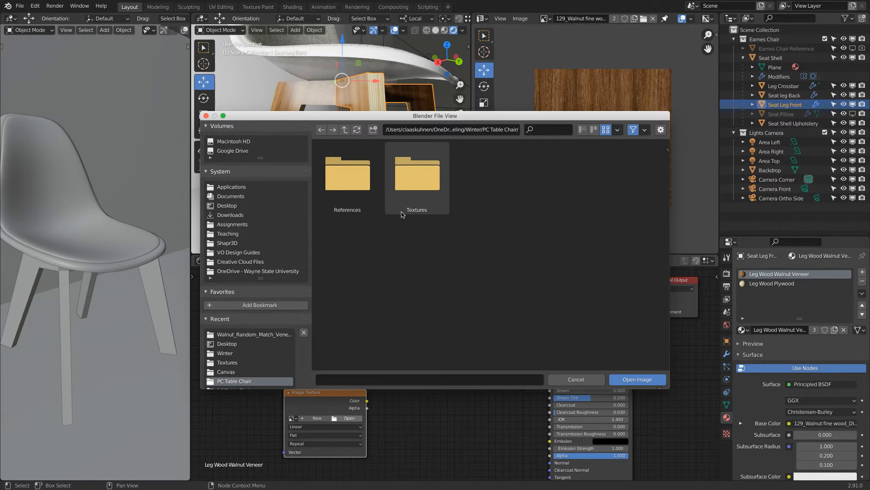
double_click(402, 204)
double_click(608, 176)
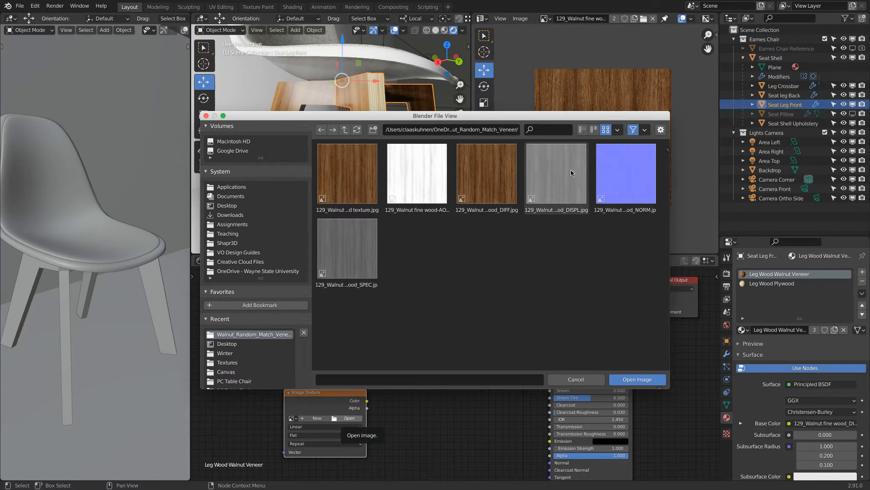
click(351, 246)
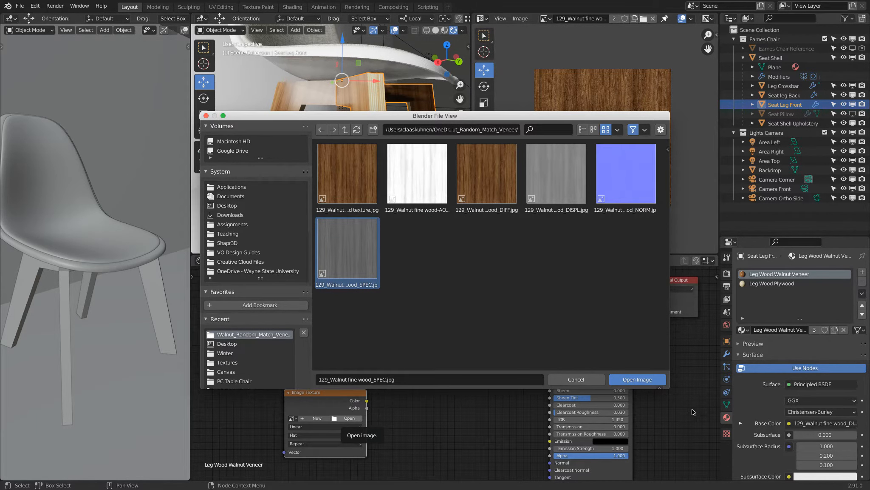
click(646, 383)
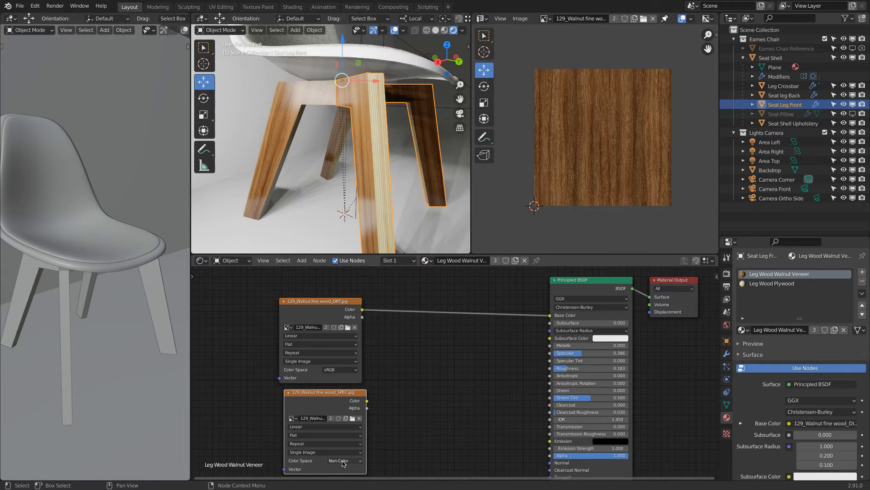
drag(367, 401, 553, 368)
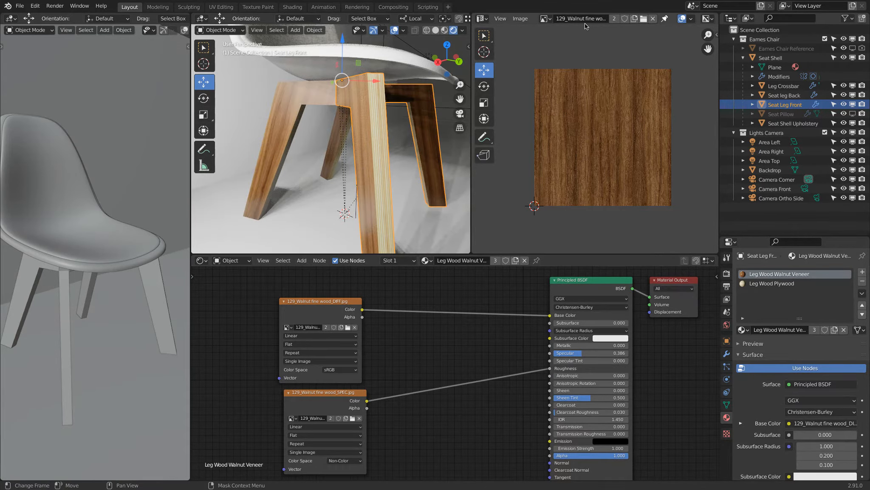
- Show 129_Walnut fine wood_SPEC.jpg in the image editor and examine its grain alongside the rendered leg surface
click(548, 19)
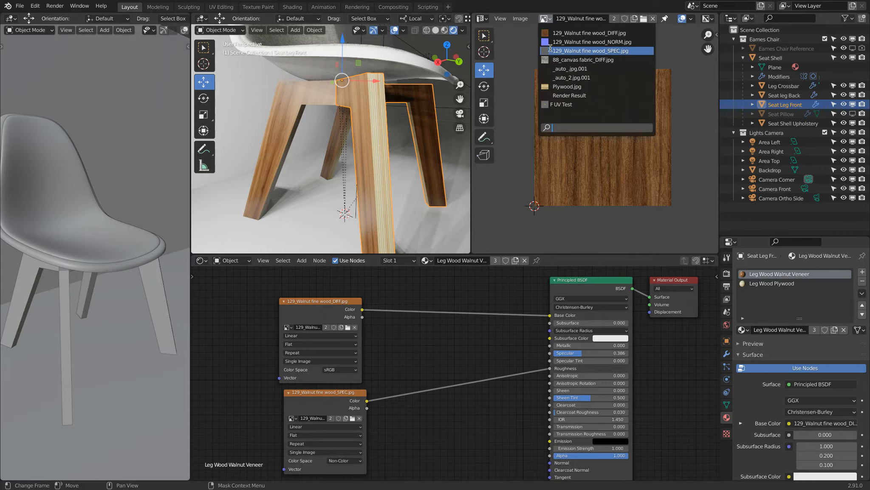
click(550, 48)
scroll(577, 87, up, 4)
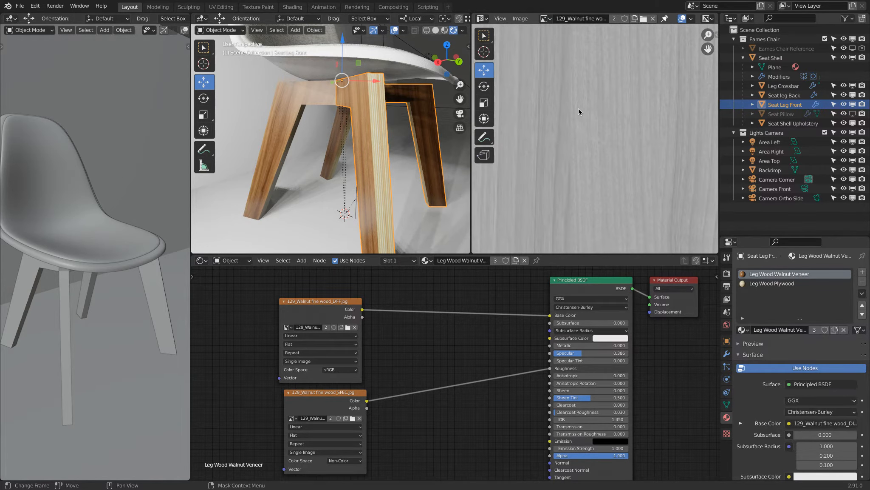
scroll(580, 111, down, 4)
scroll(581, 113, up, 2)
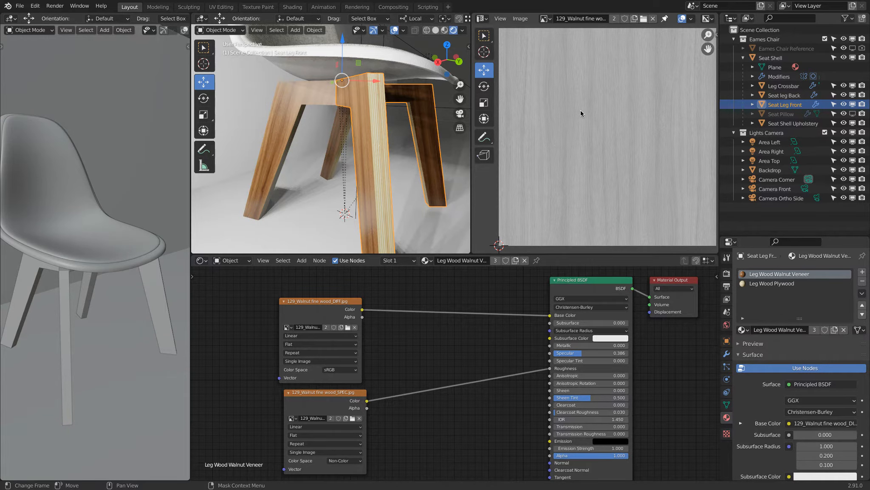
scroll(238, 117, up, 4)
middle_drag(239, 117, 323, 221)
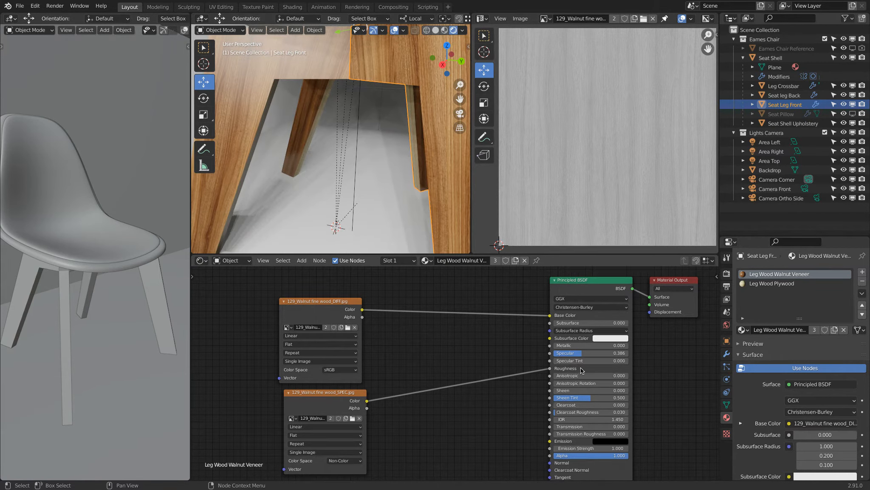
- Disconnect the diffuse texture from Base Color and examine the reflections on the chair legs
middle_drag(314, 148, 307, 111)
drag(552, 316, 502, 316)
mouse_move(362, 121)
middle_down()
mouse_move(353, 113)
mouse_move(374, 105)
mouse_move(365, 109)
middle_up()
mouse_move(272, 108)
middle_down()
mouse_move(270, 125)
mouse_move(277, 114)
mouse_move(297, 139)
mouse_move(317, 123)
mouse_move(277, 126)
mouse_move(264, 118)
mouse_move(252, 90)
mouse_move(266, 77)
mouse_move(262, 118)
middle_up()
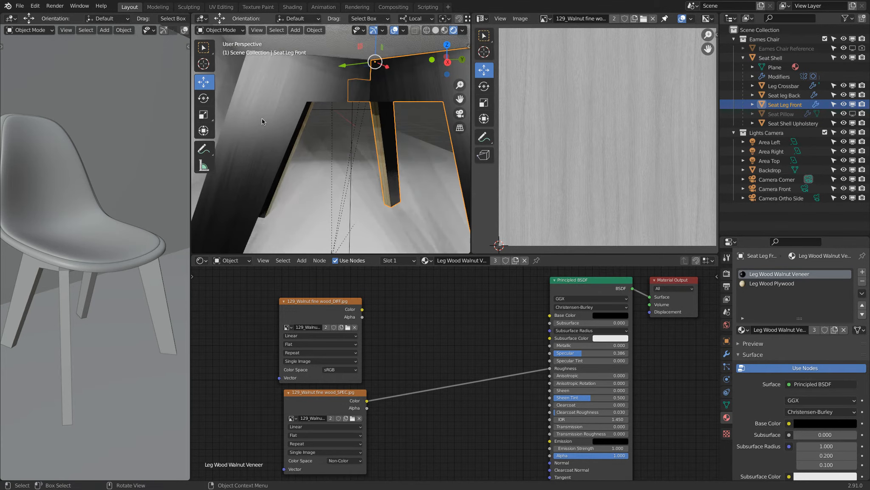
- Set the color space of the SPEC texture node to sRGB and inspect the leg reflections
click(344, 461)
click(357, 415)
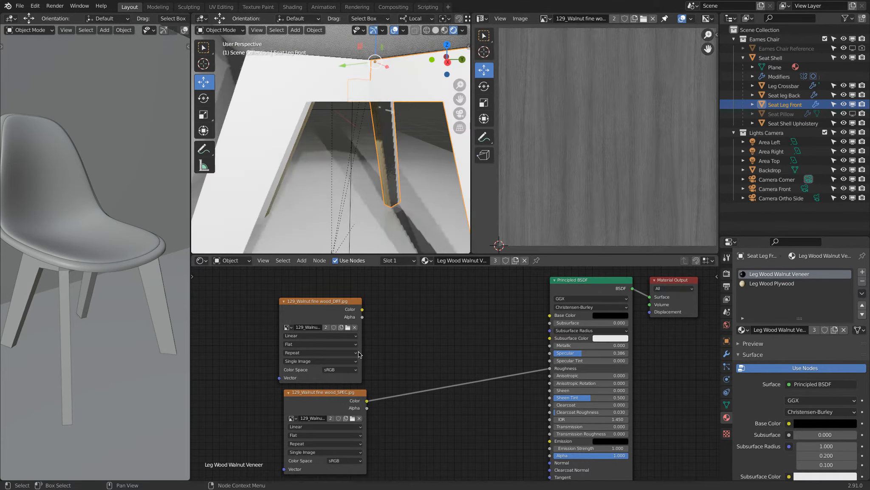
middle_drag(360, 145, 320, 192)
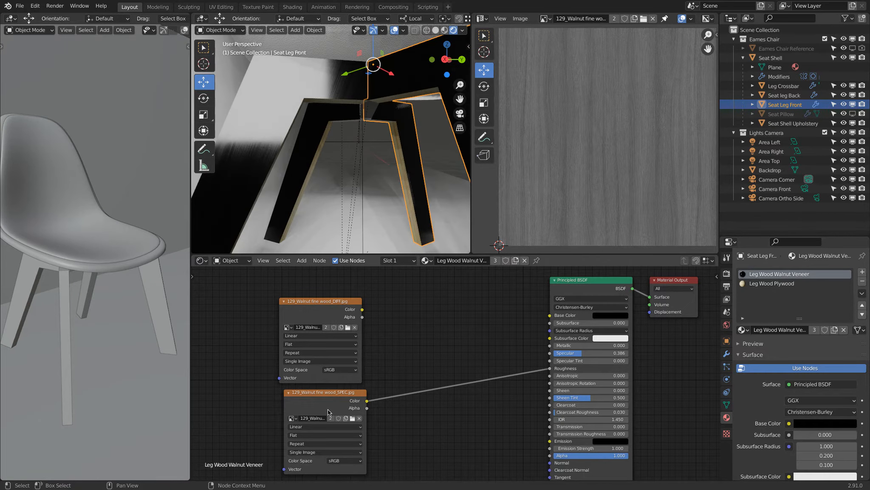
- Set the SPEC texture's color space back to Non-Color and reconnect the diffuse texture's Color to Base Color
click(340, 460)
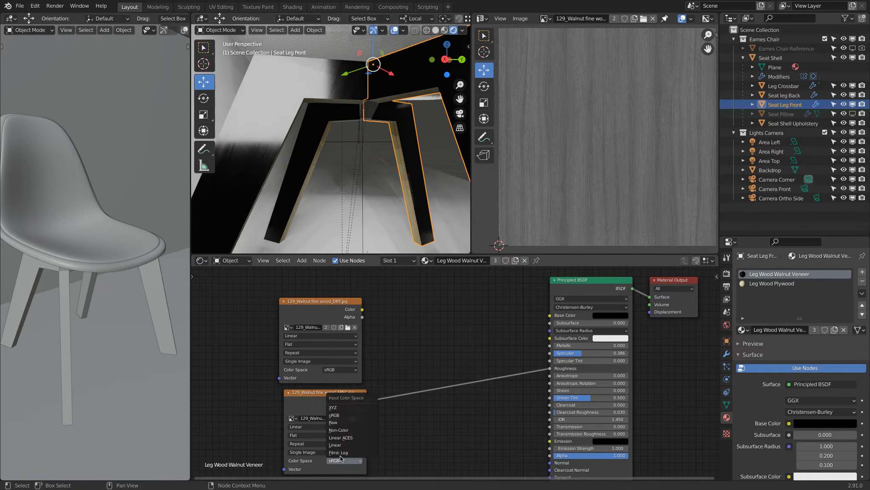
click(362, 430)
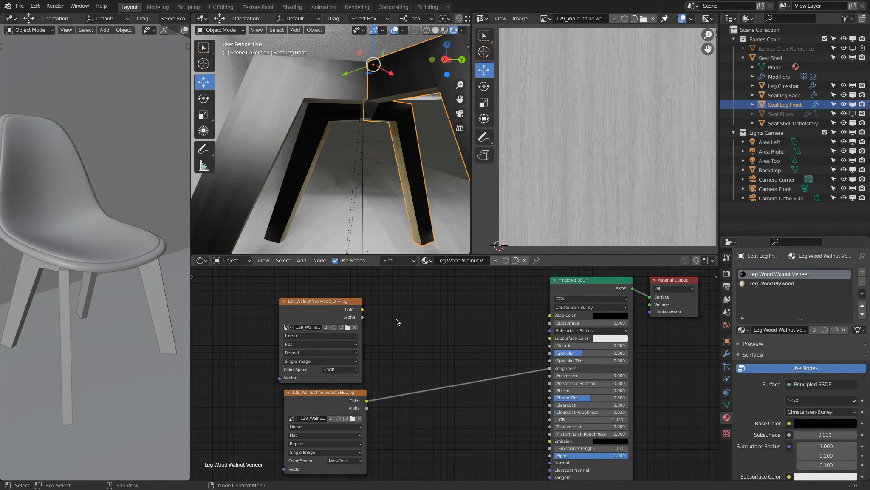
drag(362, 308, 549, 315)
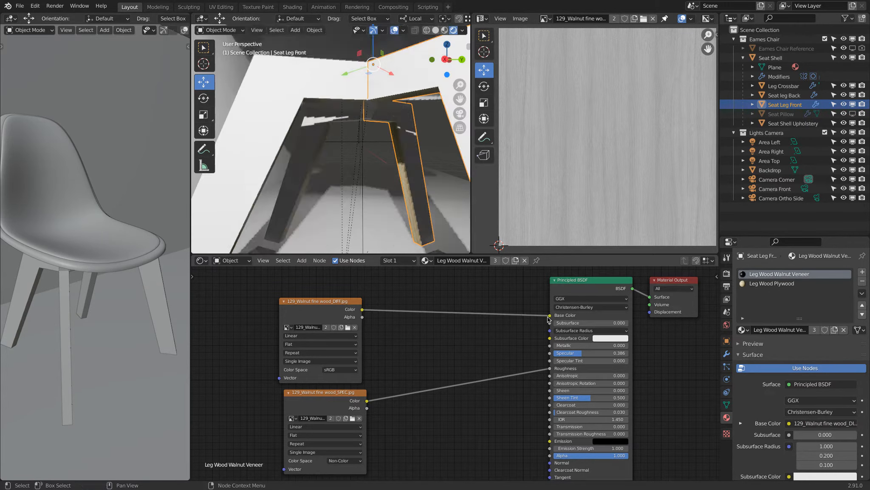
- Move both image texture nodes up so they stack closely, leaving free space below them in the node graph
drag(307, 301, 308, 281)
drag(321, 392, 314, 369)
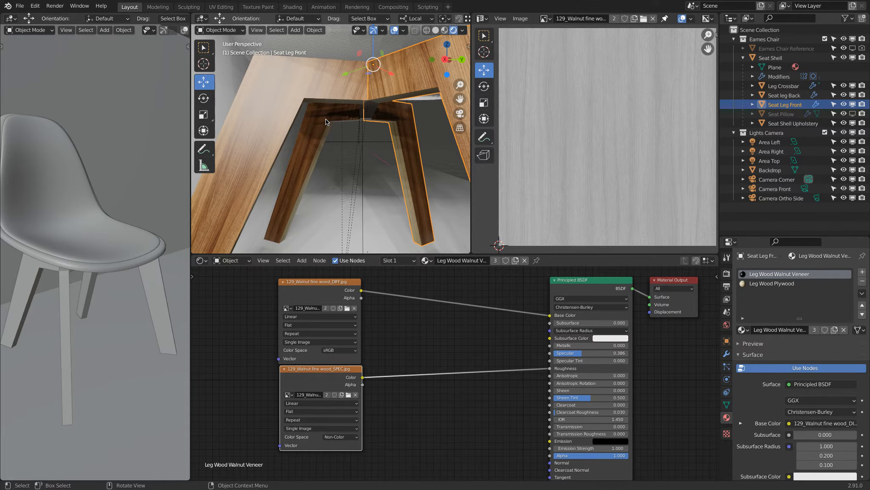
mouse_move(326, 122)
middle_down()
mouse_move(321, 134)
mouse_move(340, 127)
middle_up()
scroll(428, 353, down, 1)
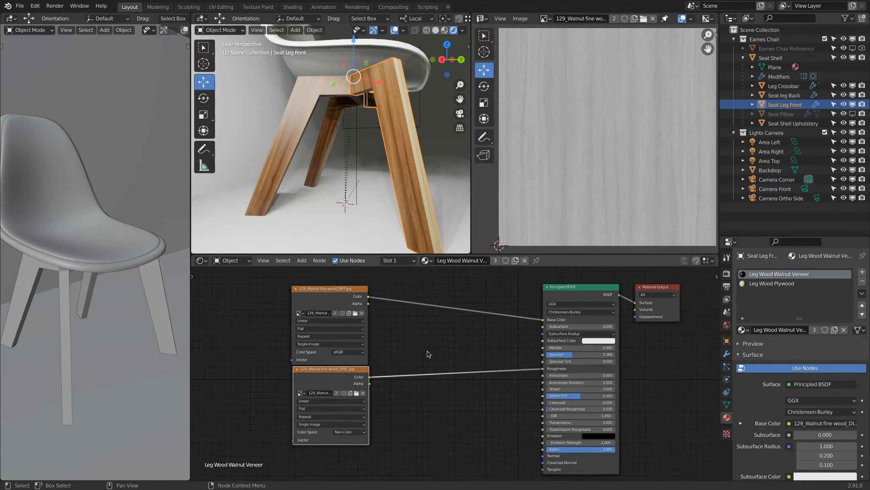
scroll(427, 353, down, 2)
middle_drag(427, 354, 430, 325)
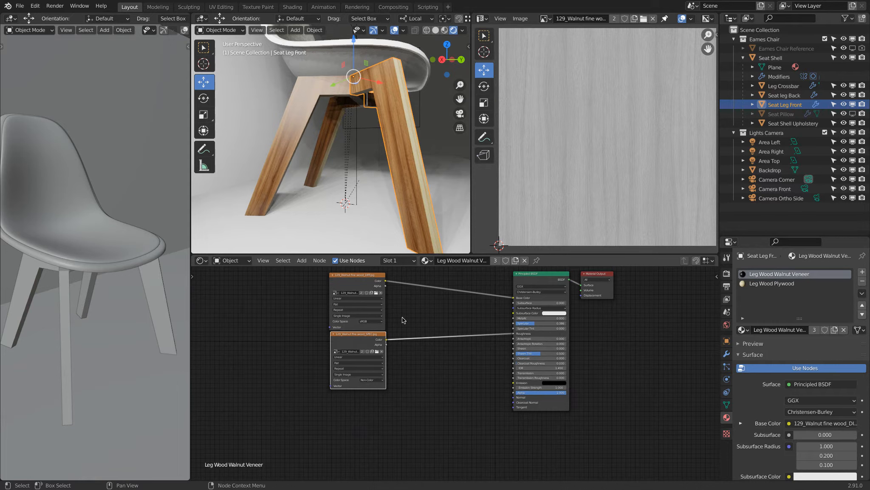
- Open 129_Walnut fine wood_NORM.jpg in the image editor to view the walnut normal map
click(643, 19)
click(634, 169)
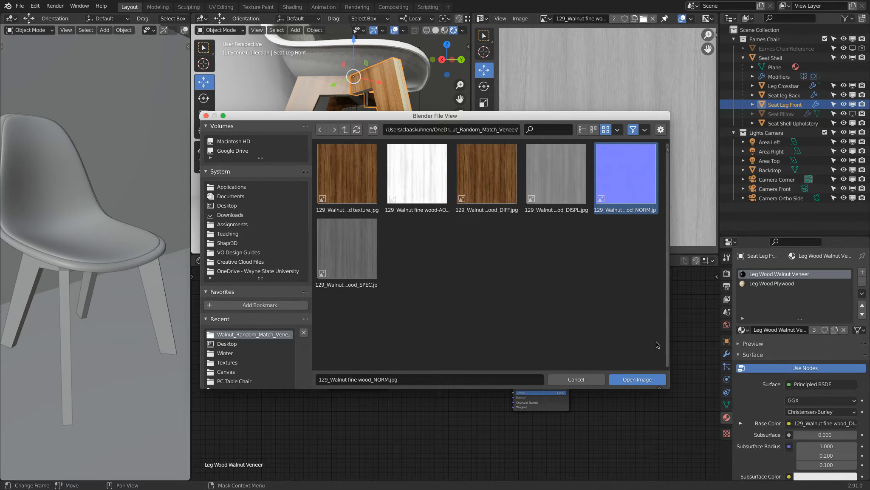
click(646, 380)
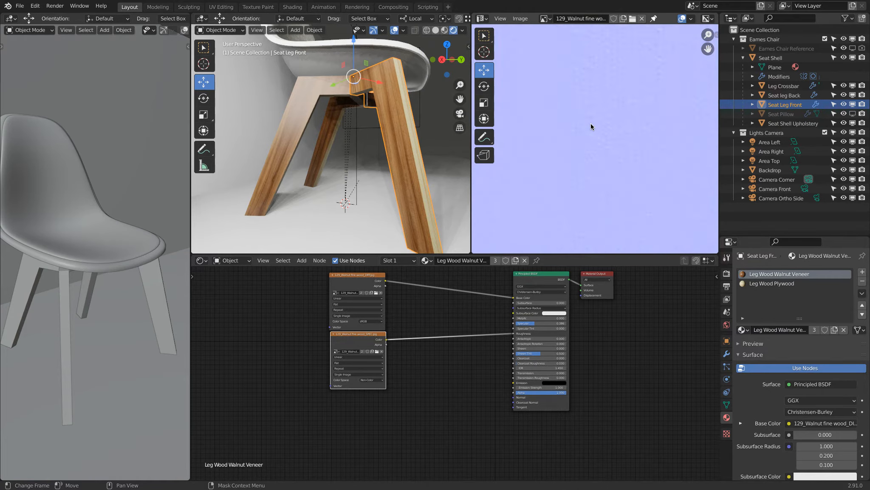
- Open Plastic Normal.jpg from the Textures folder in the image editor and examine its bump pattern up close
click(632, 19)
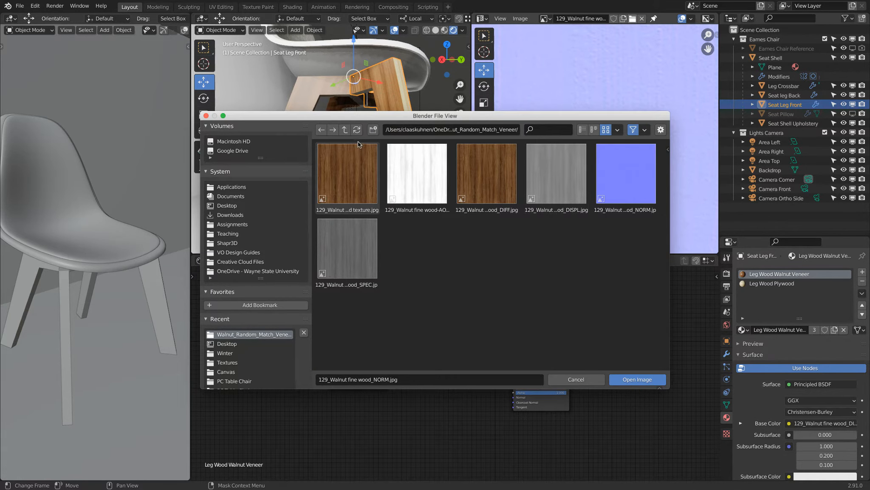
click(345, 129)
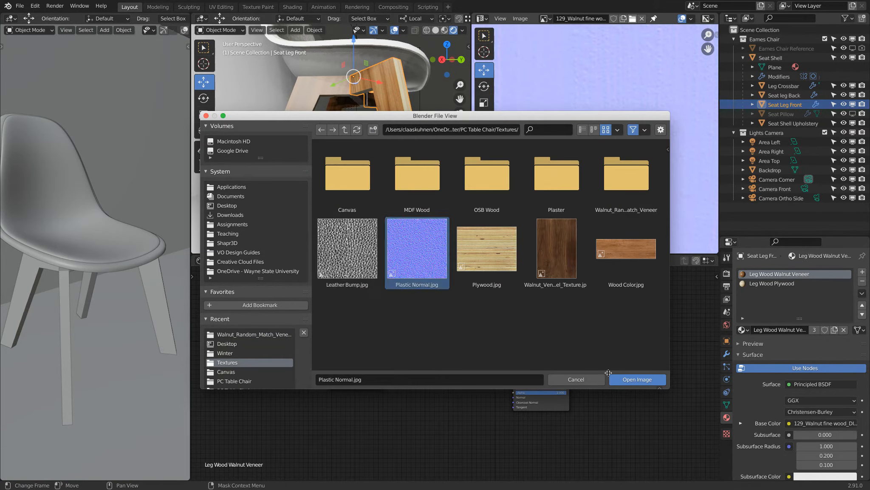
click(633, 383)
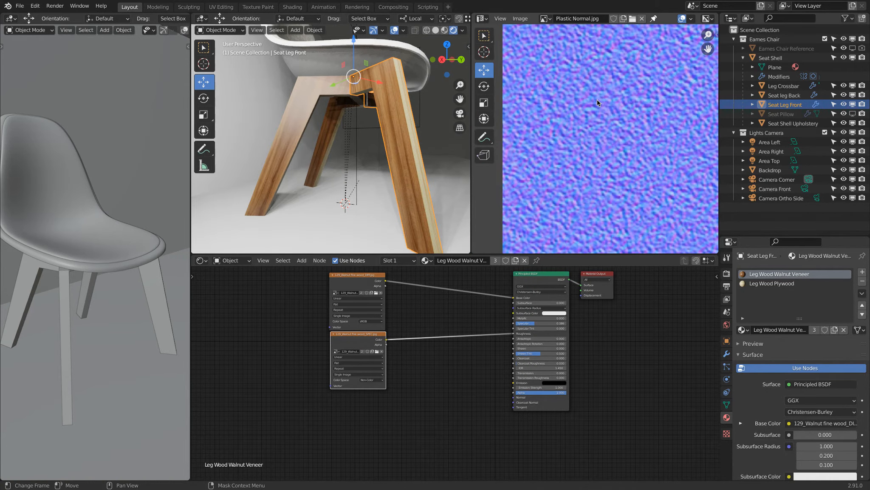
scroll(586, 127, down, 2)
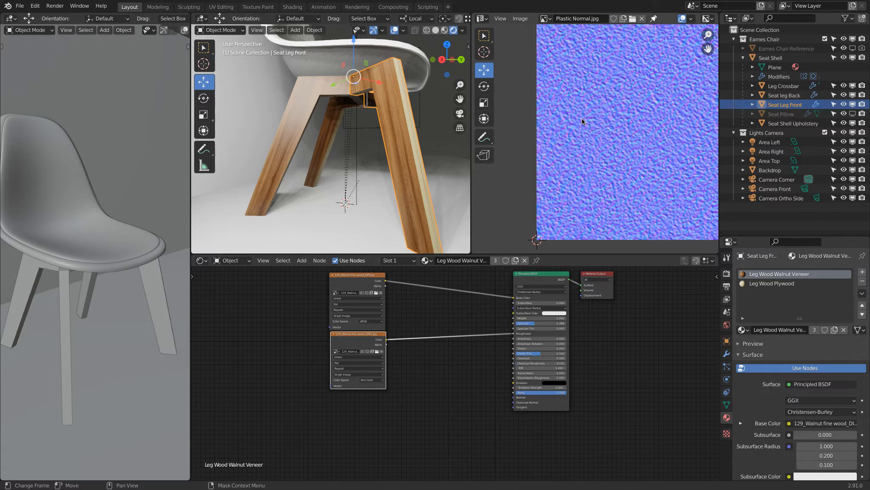
scroll(658, 120, up, 4)
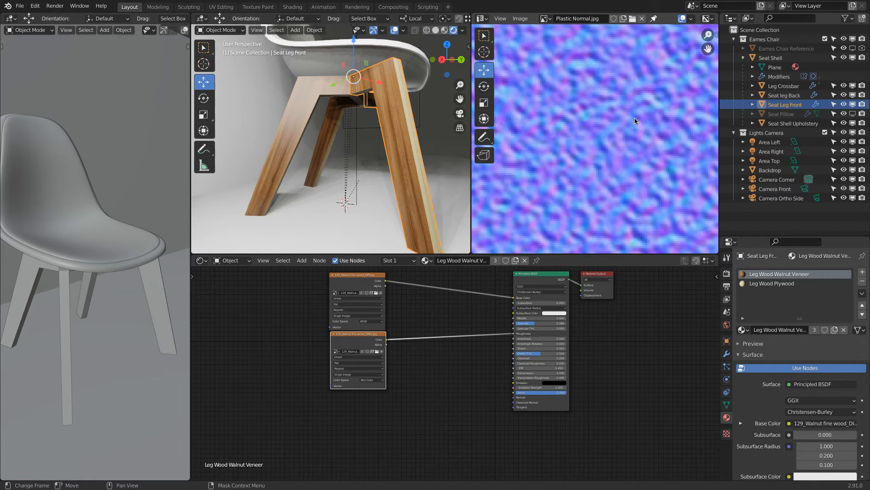
scroll(635, 117, down, 4)
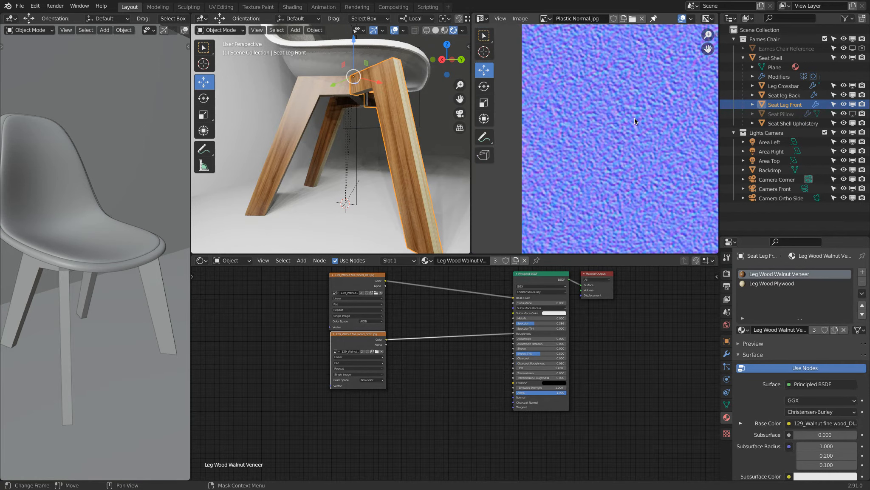
middle_drag(634, 117, 567, 134)
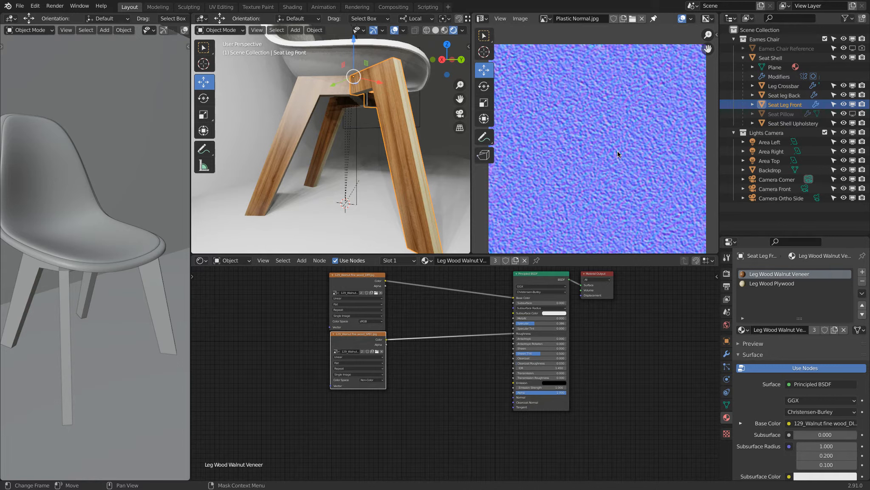
- Add an Image Texture node below the SPEC texture and load 129_Walnut fine wood_NORM.jpg into it
click(301, 260)
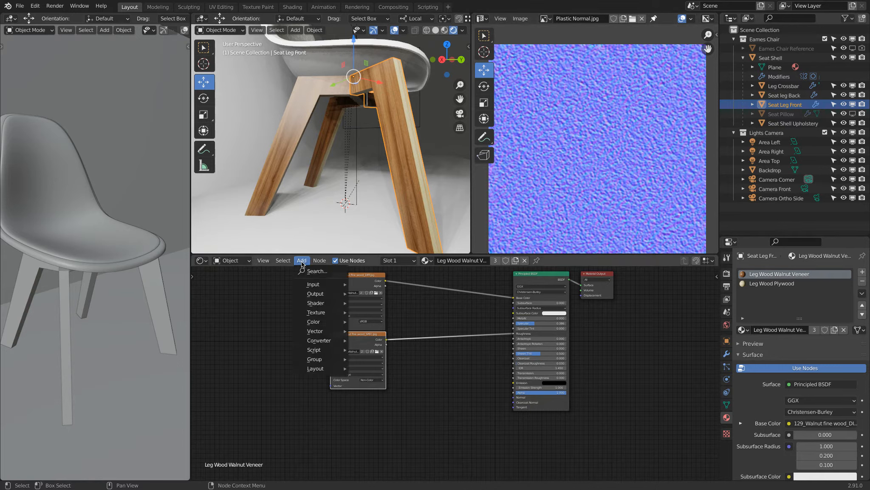
mouse_move(315, 315)
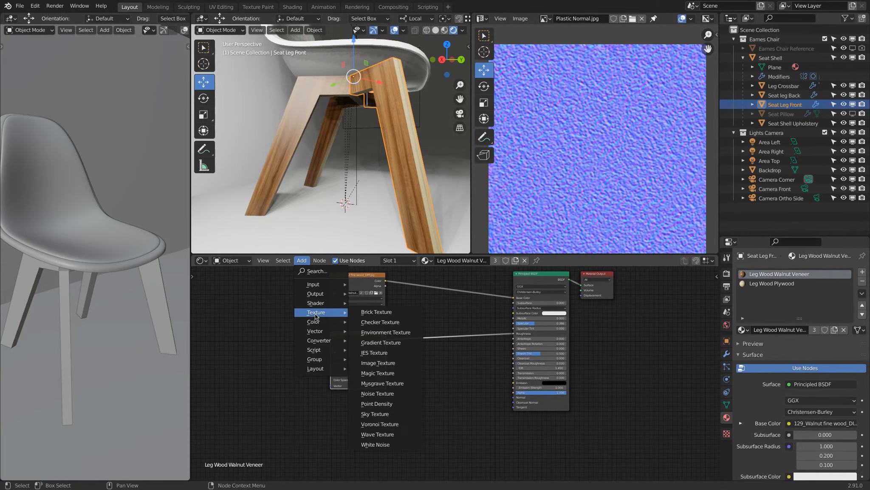
click(378, 362)
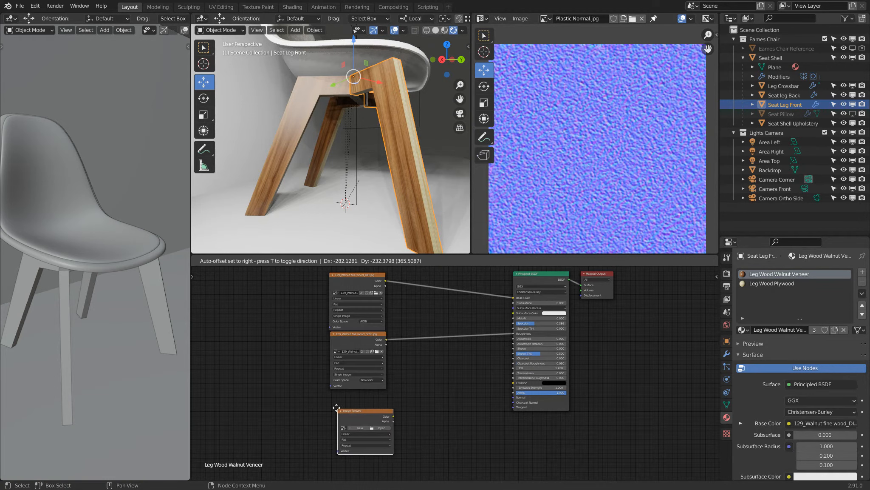
click(366, 420)
click(371, 420)
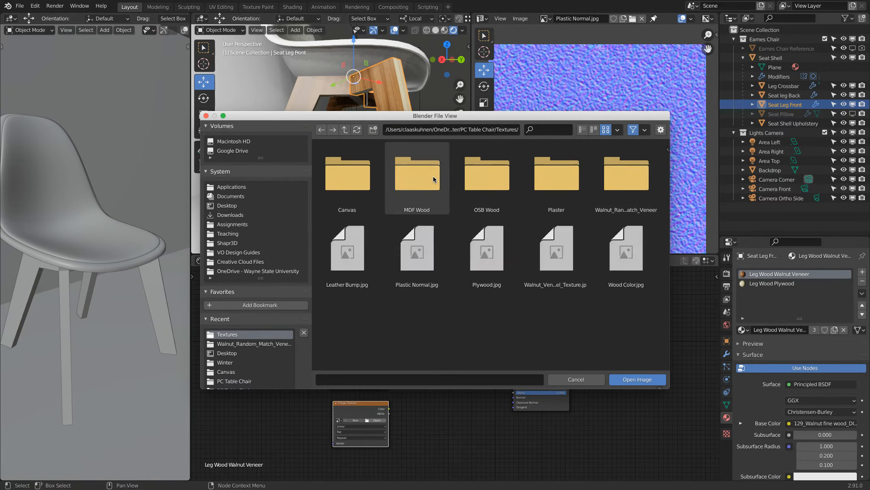
double_click(621, 178)
click(612, 184)
click(638, 380)
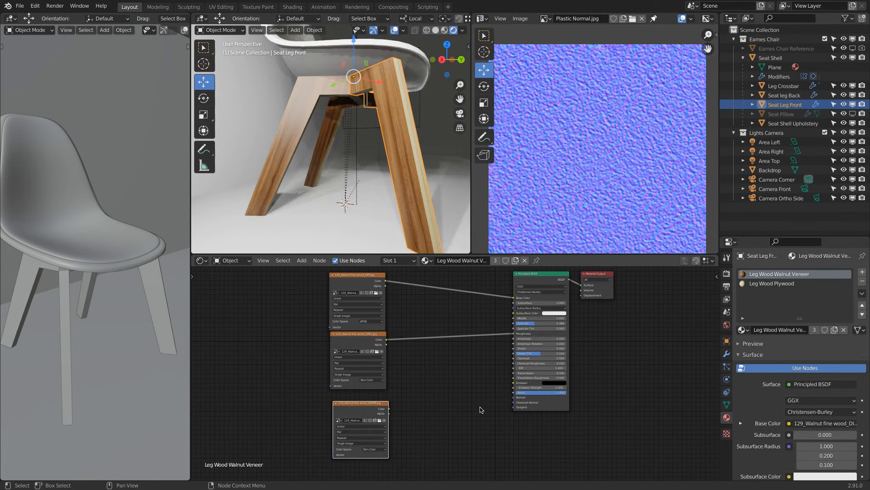
- Add a Normal Map node, feed it the NORM texture's Color, and connect its Normal output to the Principled BSDF's Normal input
scroll(389, 420, up, 2)
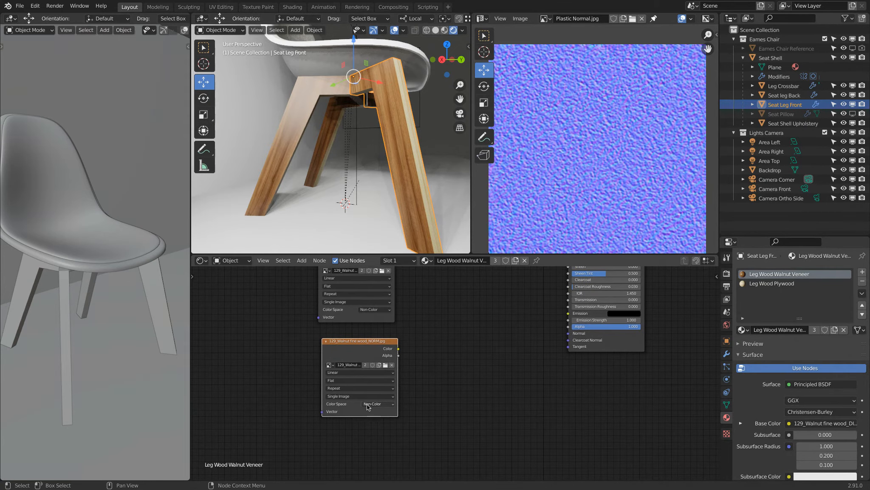
middle_drag(458, 341, 424, 365)
key(shift+a)
mouse_move(407, 374)
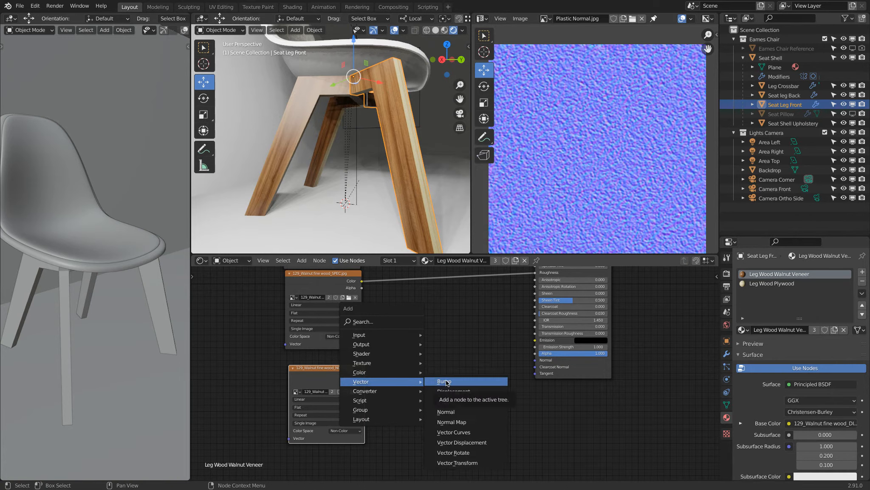
click(483, 422)
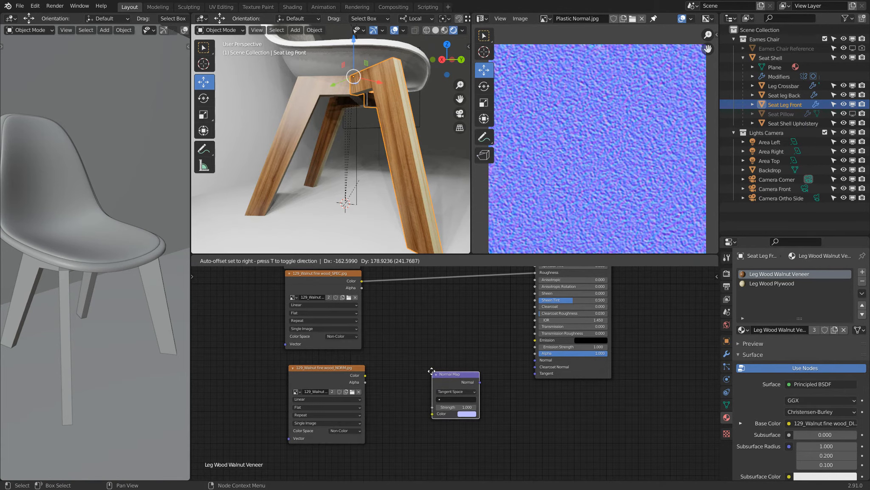
click(431, 370)
drag(365, 375, 432, 413)
drag(480, 382, 535, 360)
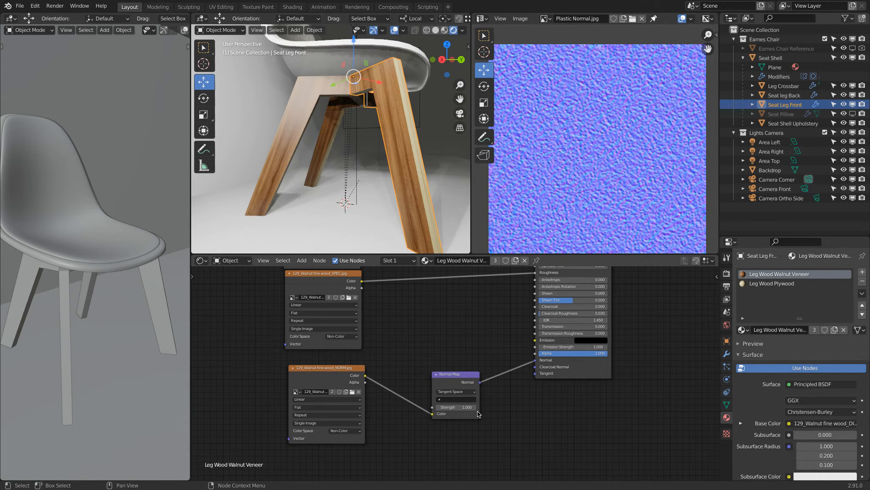
- Set the Normal Map node's strength to 0.2
click(460, 406)
text(.2)
key(Return)
- Disconnect the diffuse texture from Base Color and the SPEC texture from Roughness on the Principled BSDF
middle_drag(513, 270, 445, 362)
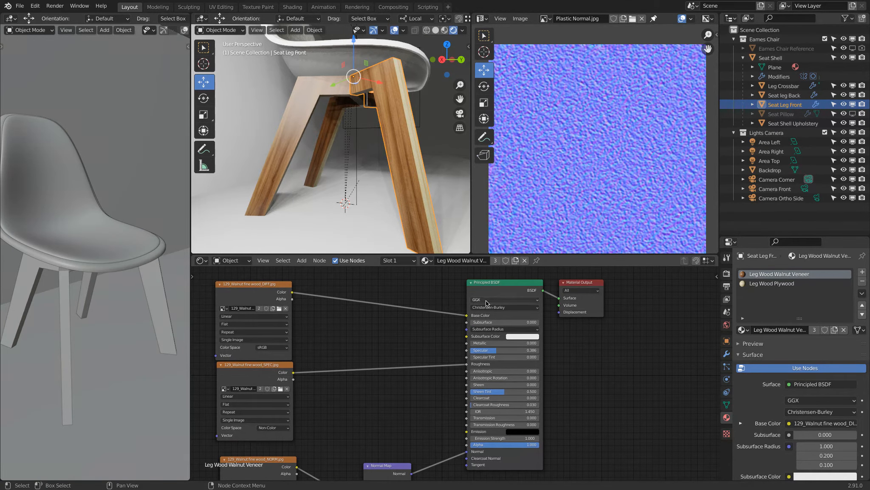
drag(466, 317, 452, 338)
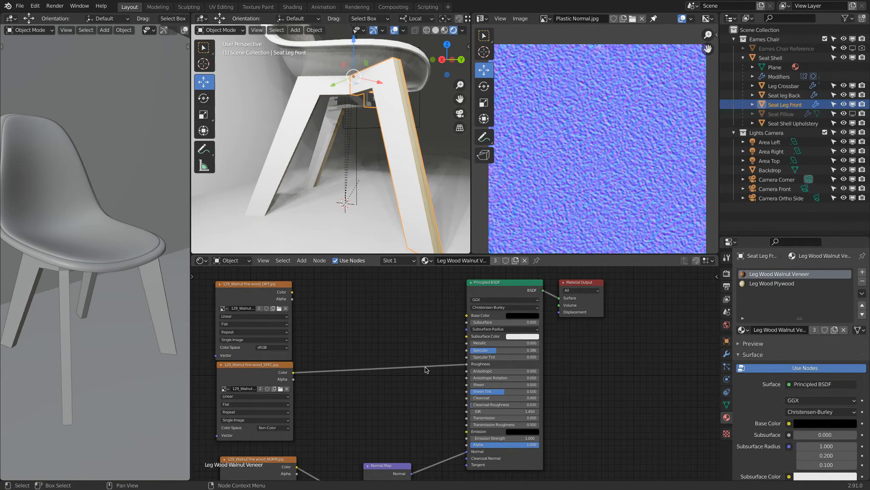
drag(467, 364, 447, 365)
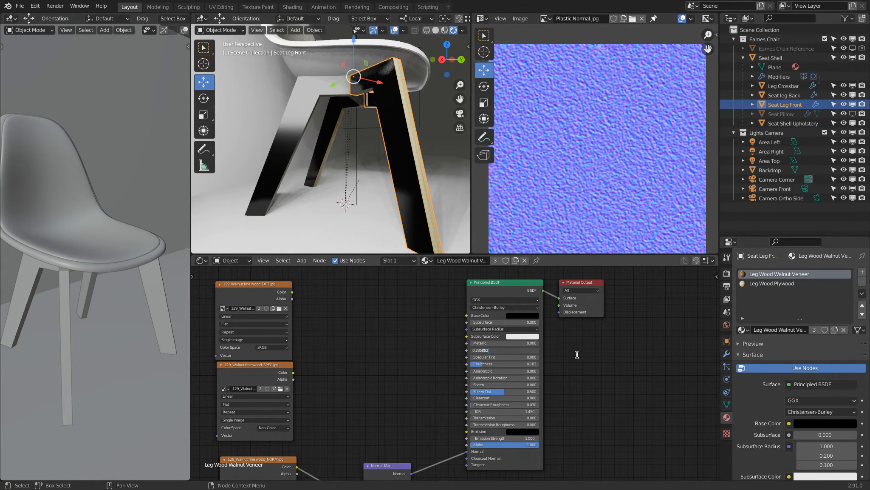
- Set the Principled BSDF's Specular to 1.000 and its Roughness to 0.129 while viewing the legs' reflections up close
drag(516, 351, 596, 354)
drag(496, 363, 446, 368)
middle_drag(304, 136, 341, 140)
scroll(343, 146, up, 3)
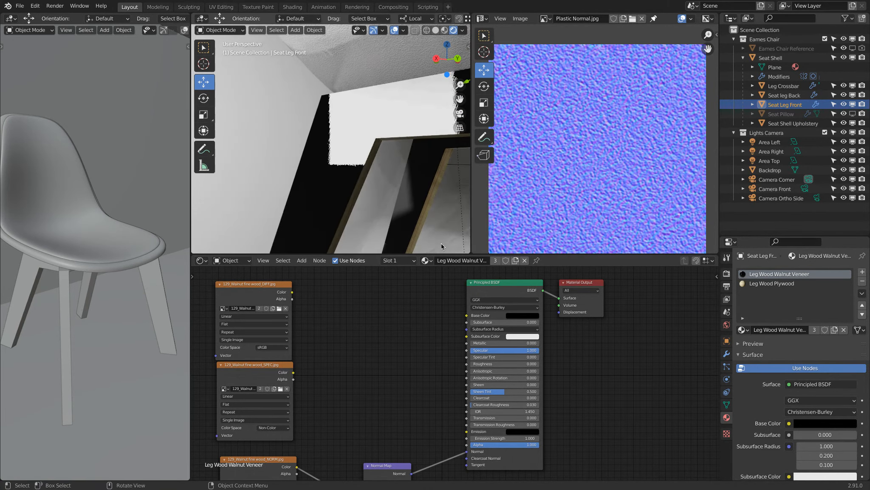
drag(485, 364, 492, 363)
- Set the Normal Map node's strength to 1.000 and examine the grain relief on the legs from several angles
middle_drag(358, 210, 410, 98)
middle_drag(392, 411, 393, 329)
click(392, 411)
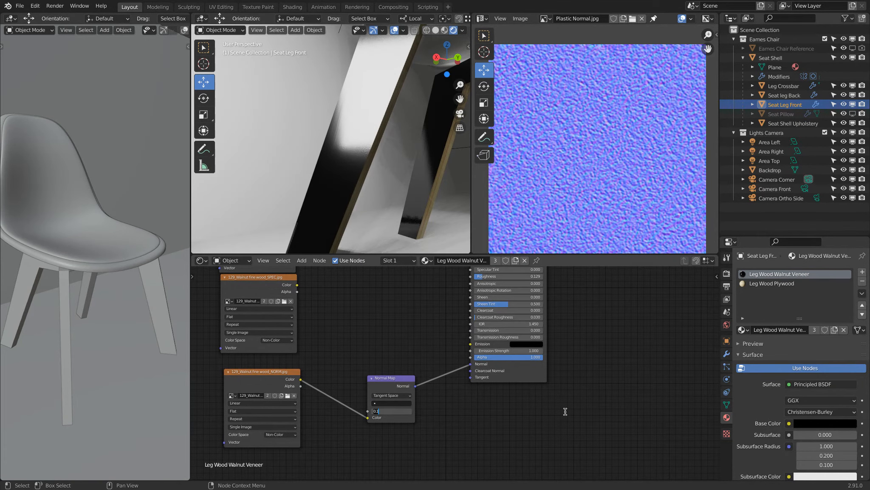
key(Return)
middle_drag(435, 190, 348, 189)
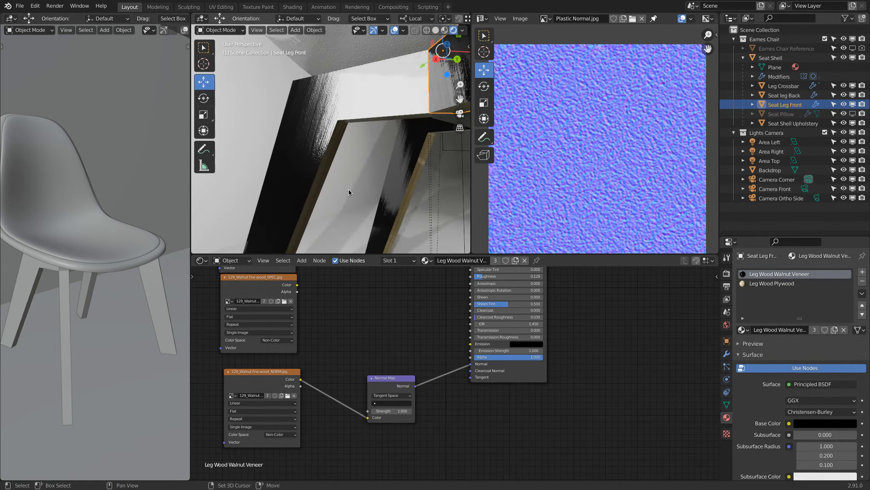
middle_drag(367, 300, 365, 328)
middle_drag(366, 103, 387, 104)
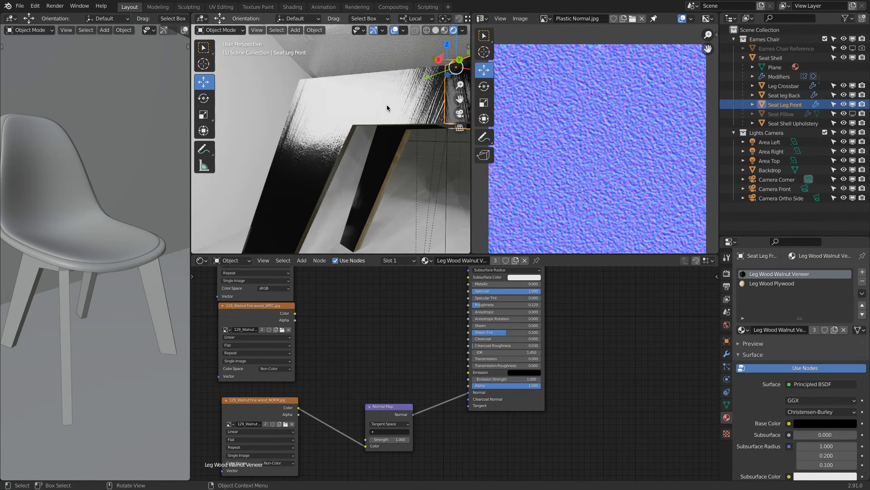
- Try sRGB as the NORM texture's color space, compare the leg surface, and set it back to Non-Color
click(289, 462)
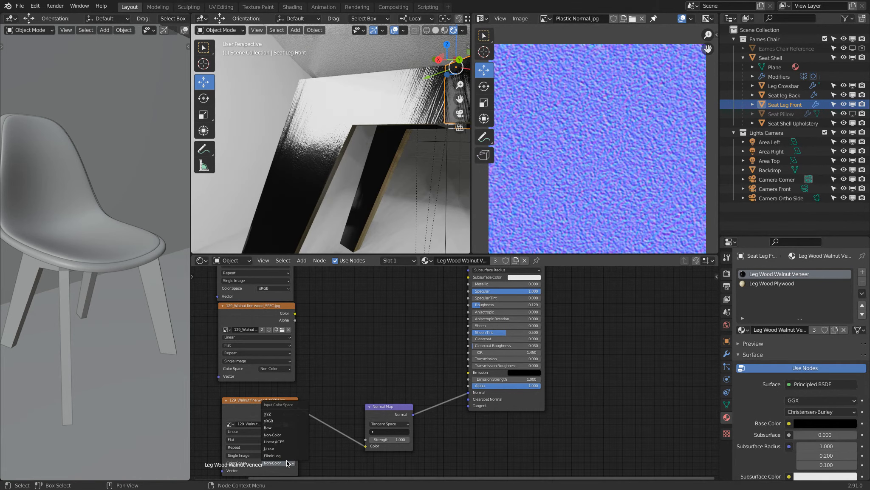
click(297, 421)
middle_drag(365, 127, 308, 130)
middle_drag(284, 447, 301, 437)
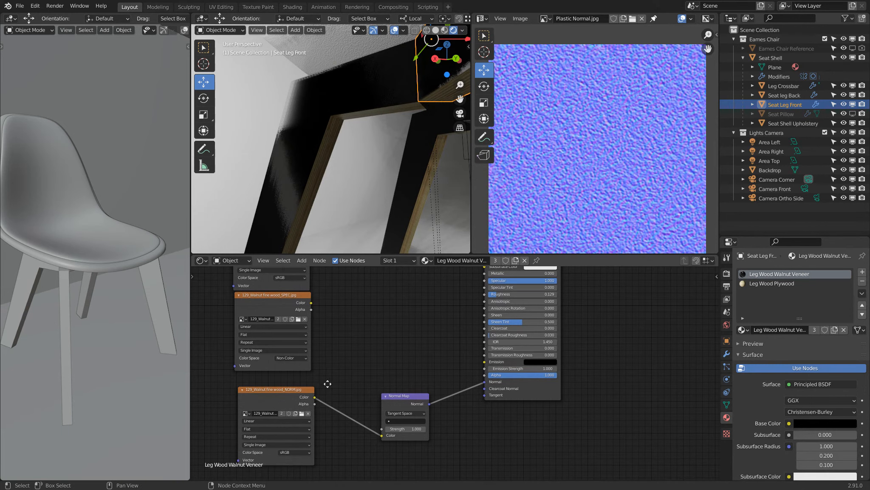
click(293, 451)
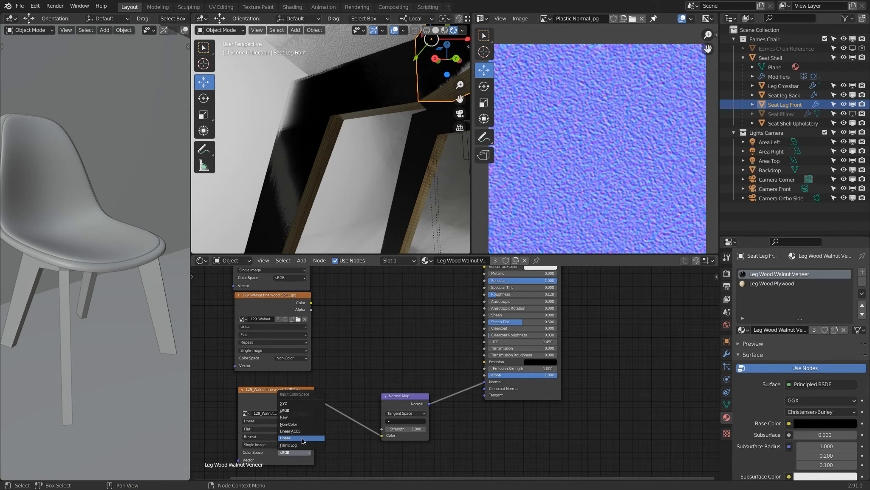
click(303, 422)
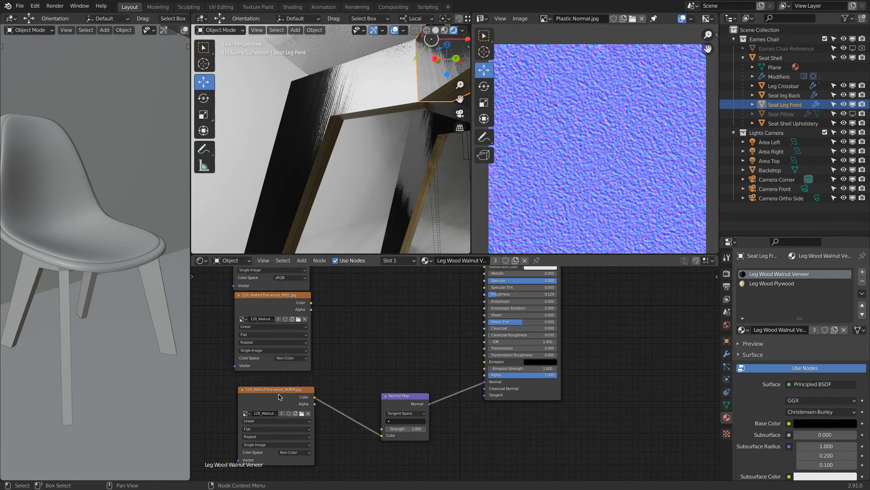
- Reconnect the diffuse texture's Color to Base Color and the SPEC texture's Color to Roughness
middle_drag(357, 342, 342, 424)
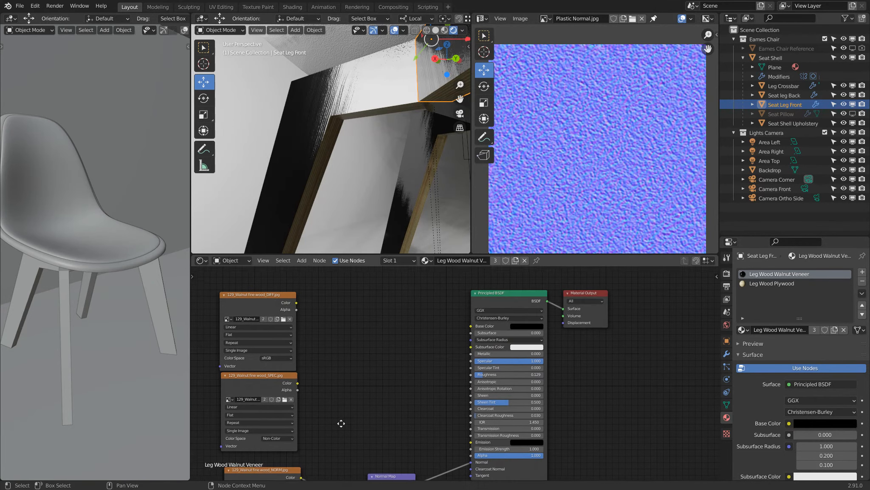
drag(295, 303, 470, 326)
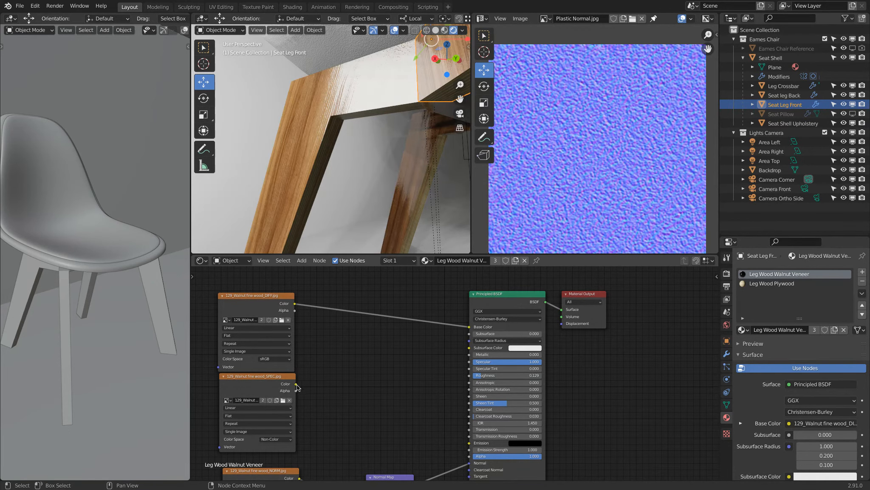
drag(296, 384, 470, 375)
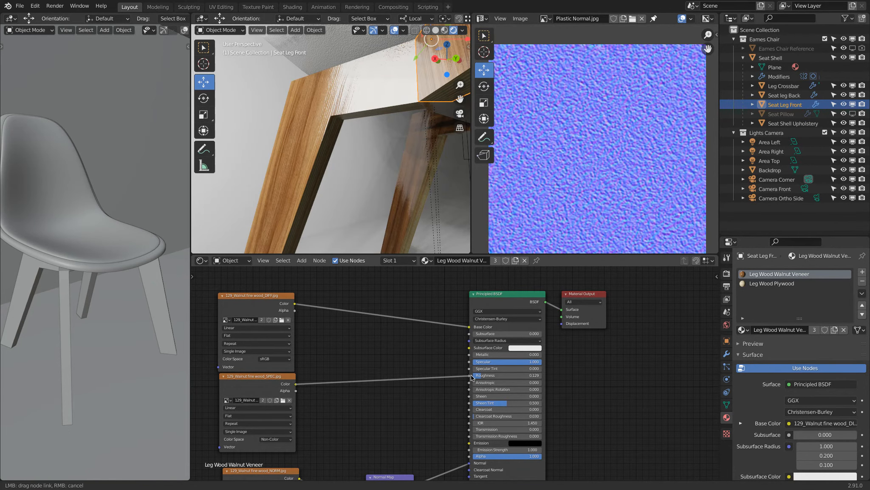
mouse_move(340, 97)
middle_down()
mouse_move(320, 103)
mouse_move(346, 106)
mouse_move(357, 84)
mouse_move(342, 96)
mouse_move(346, 106)
mouse_move(349, 85)
mouse_move(342, 98)
middle_up()
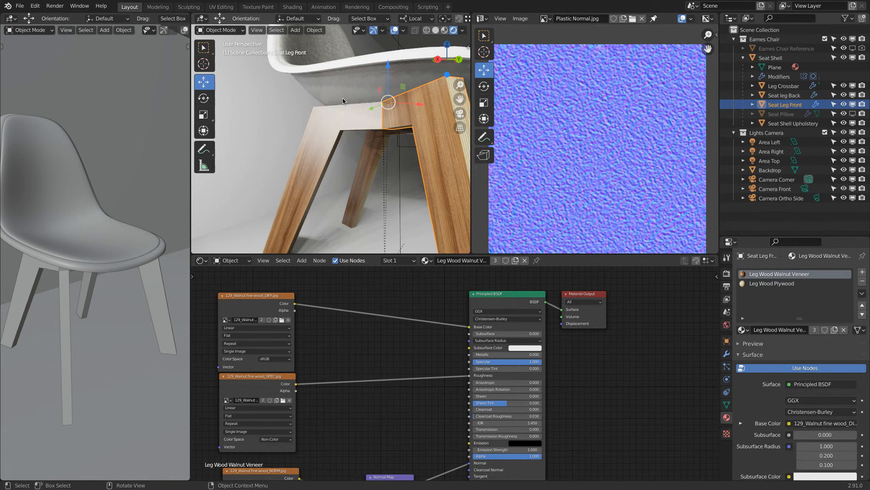
- Disconnect the SPEC texture from Roughness and feed the diffuse texture's Color into a new RGB to BW node
drag(470, 376, 432, 395)
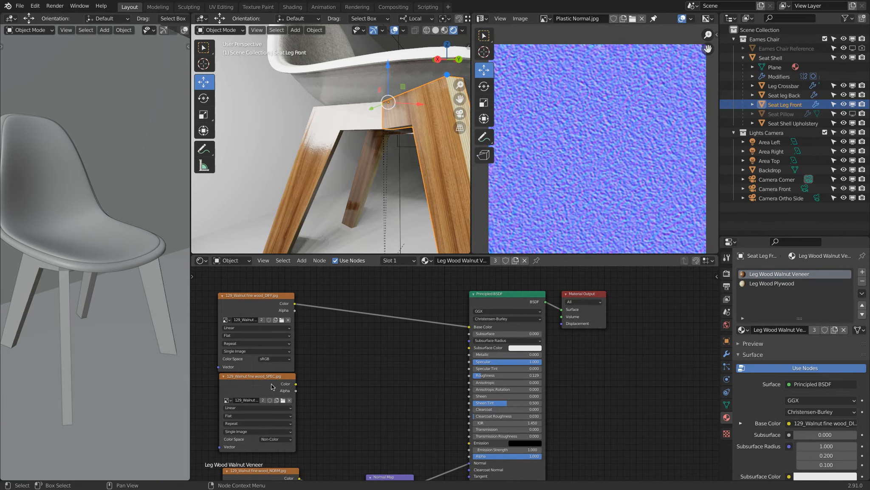
drag(250, 385, 243, 393)
mouse_move(354, 176)
middle_down()
mouse_move(354, 166)
mouse_move(355, 180)
middle_up()
middle_drag(322, 365, 322, 358)
key(shift+a)
mouse_move(327, 346)
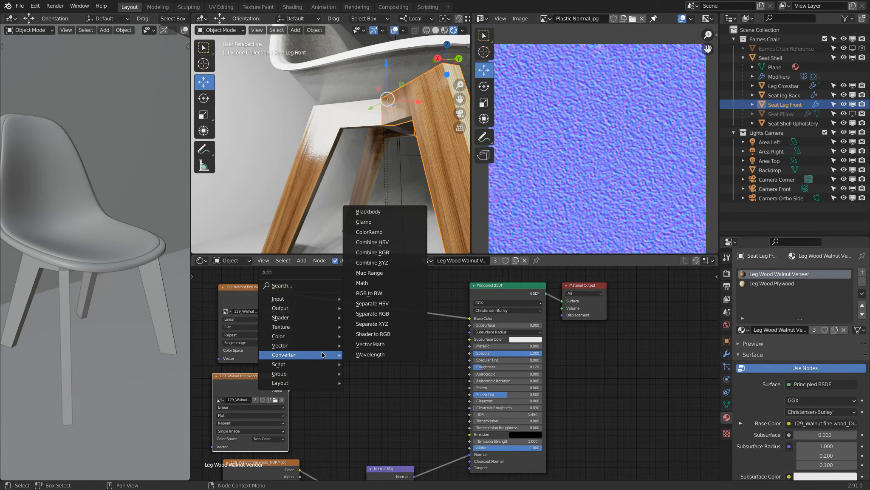
click(369, 293)
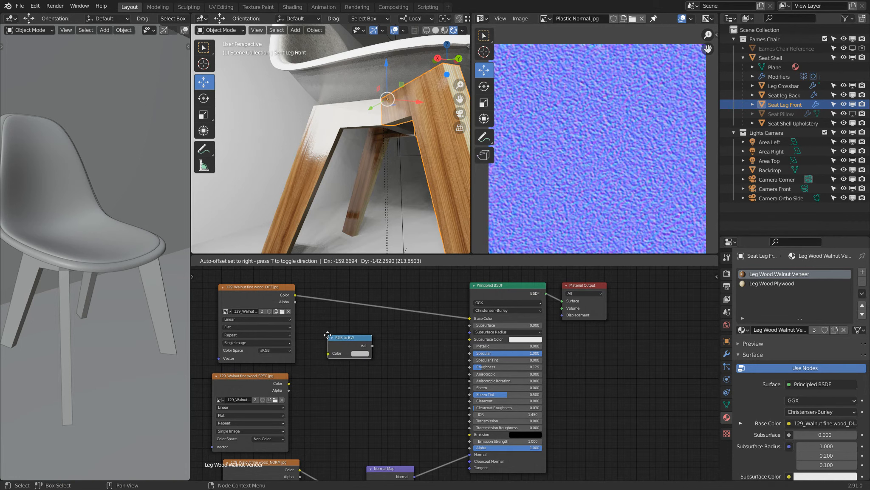
click(347, 337)
drag(295, 295, 356, 352)
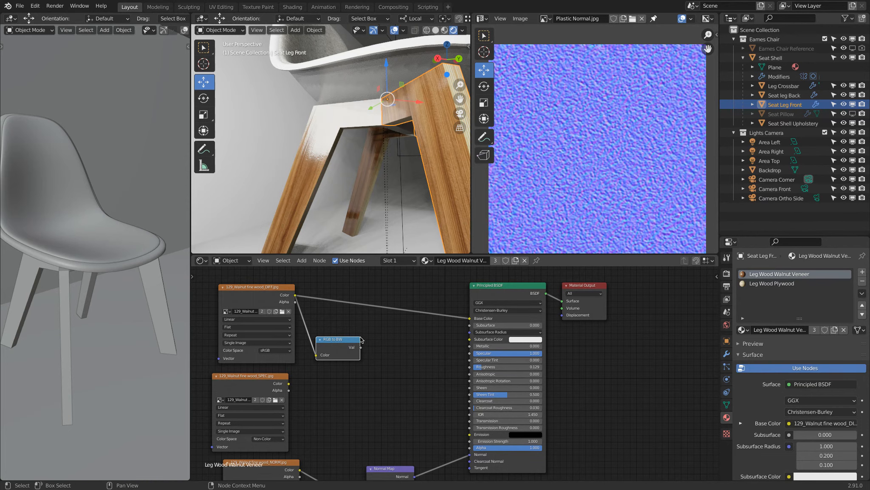
- Add a ColorRamp node driven by the RGB to BW value and connect its Color to the Principled BSDF's Roughness
key(shift+a)
mouse_move(361, 338)
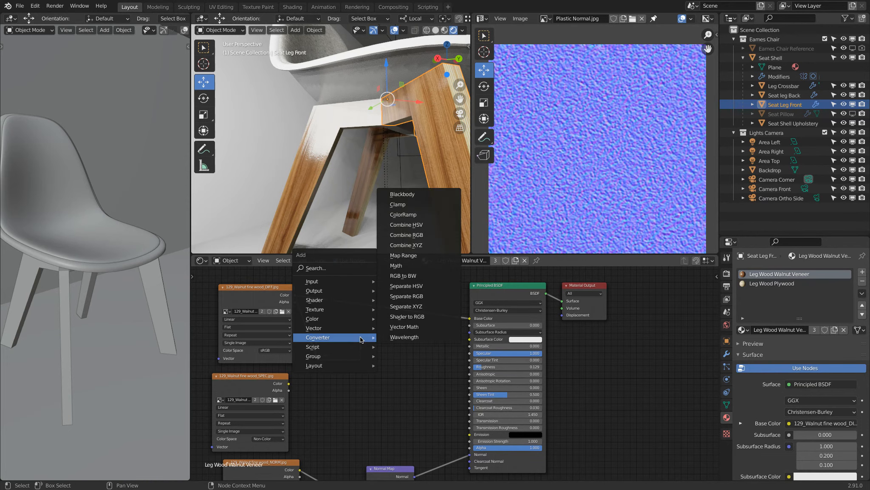
click(418, 215)
click(384, 336)
drag(360, 346, 371, 394)
drag(446, 343, 469, 367)
- Disconnect Base Color and adjust the ColorRamp, with the black stop at 0.000 and the white stop about a third along
drag(470, 319, 424, 310)
drag(378, 373, 383, 374)
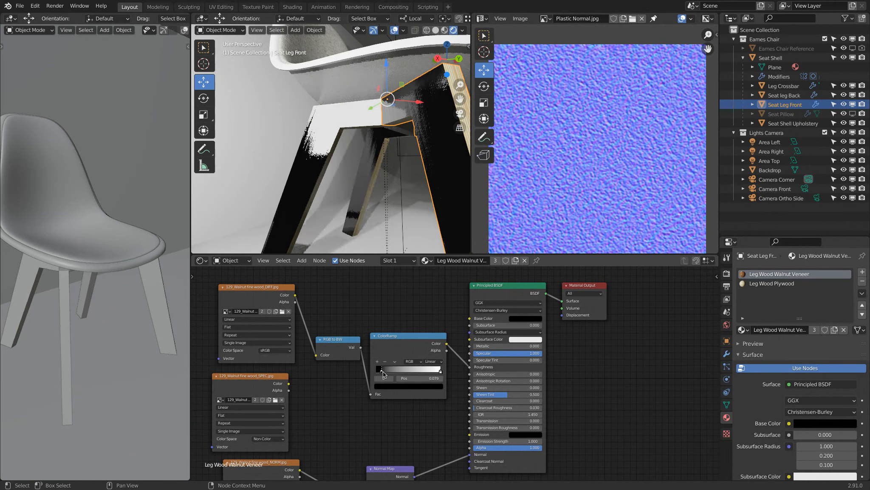
drag(440, 371, 422, 373)
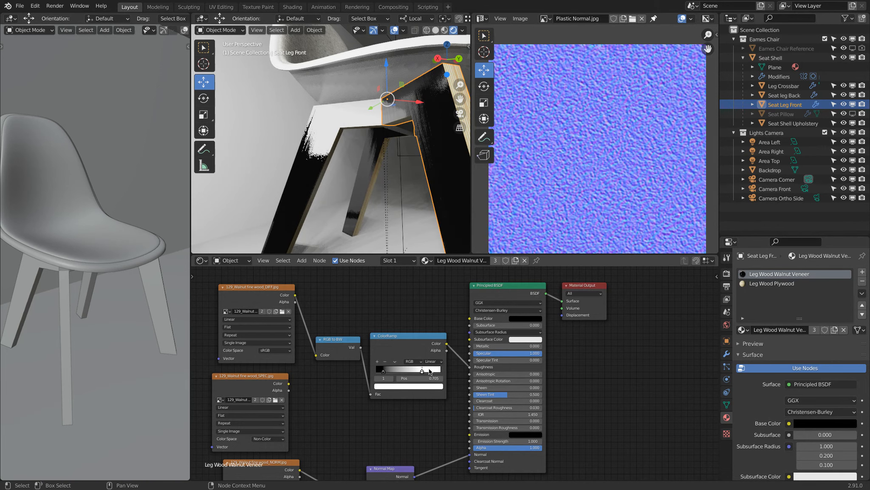
drag(419, 371, 451, 369)
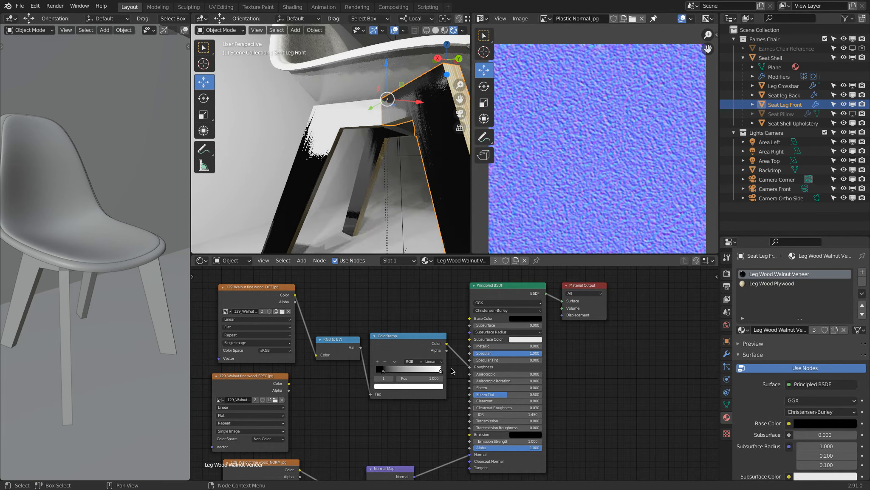
click(382, 372)
drag(382, 374, 377, 372)
drag(440, 371, 375, 373)
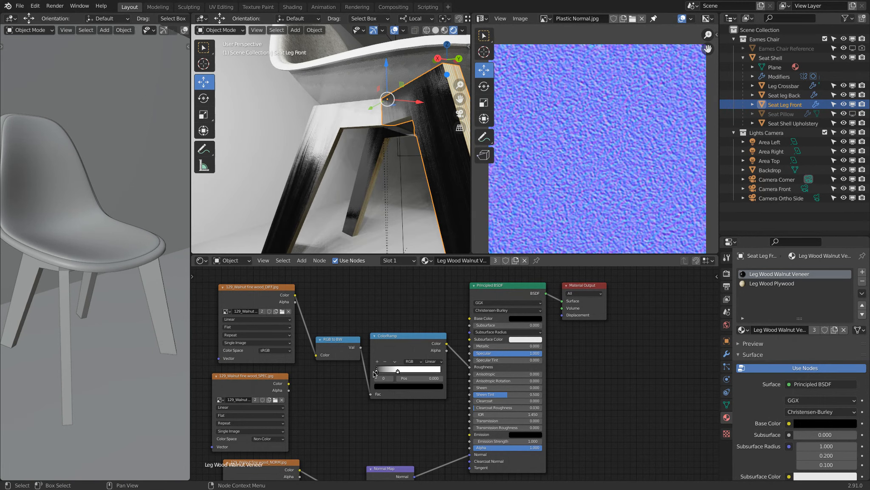
- Reconnect the diffuse texture's Color to Base Color and examine the leg's reflections up close, keeping the ColorRamp beside the RGB to BW node
drag(410, 335, 407, 349)
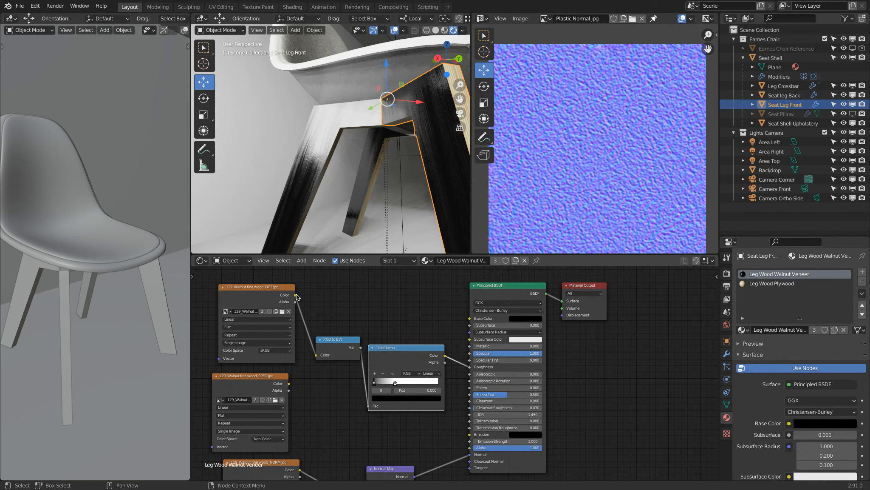
drag(295, 294, 469, 319)
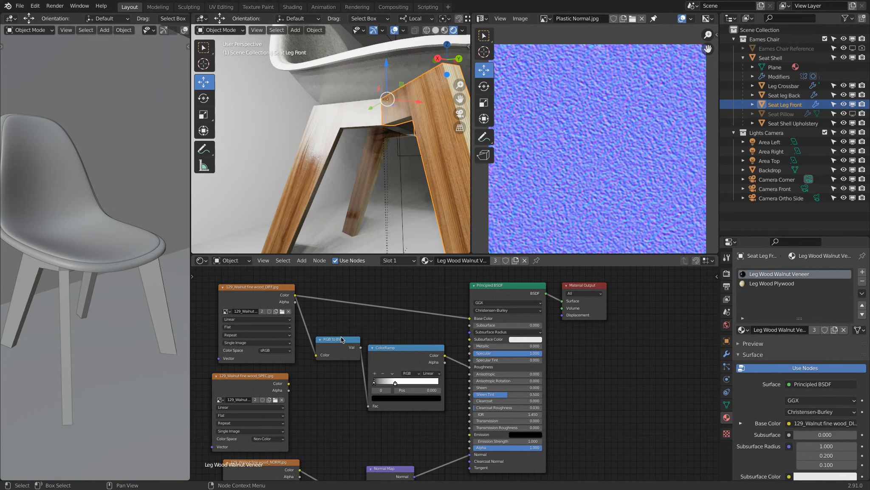
middle_drag(343, 233, 383, 173)
scroll(343, 121, up, 3)
middle_drag(344, 122, 366, 140)
drag(392, 348, 392, 334)
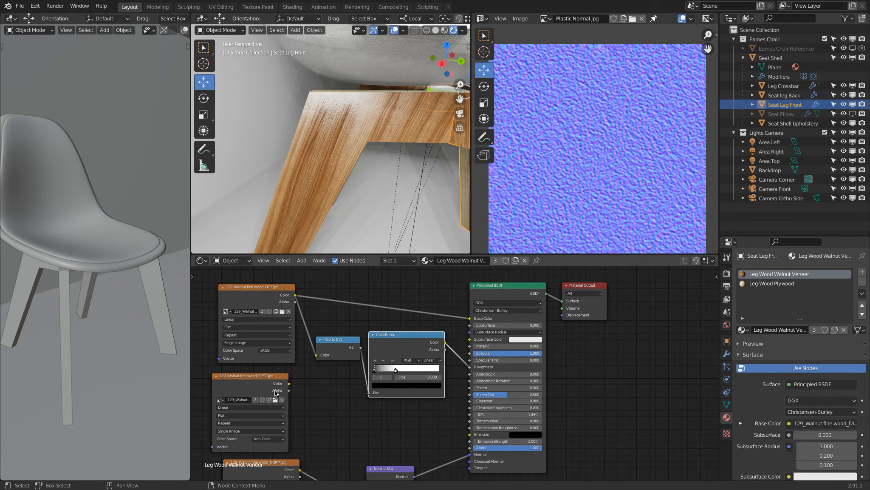
- Connect the SPEC texture's Color to Roughness in place of the ColorRamp and view the whole chair
drag(289, 383, 470, 366)
middle_drag(401, 143, 370, 159)
scroll(370, 159, down, 6)
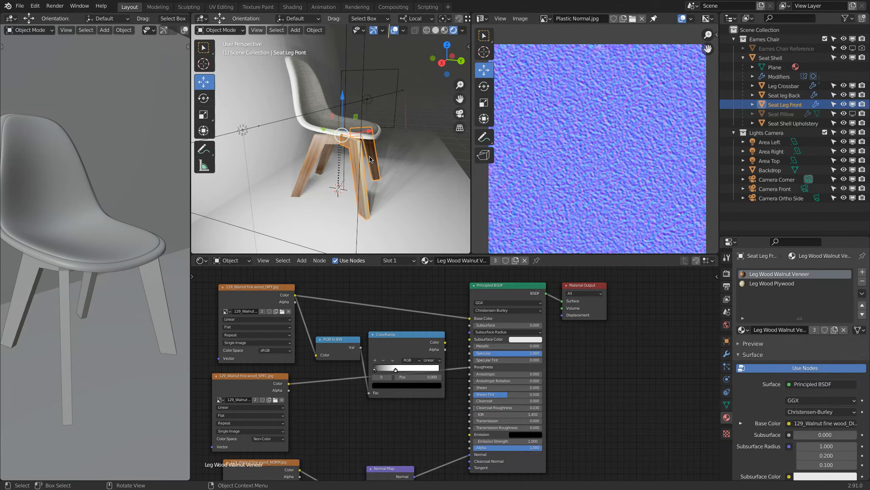
- Collapse the RGB to BW and ColorRamp nodes and tuck them together beside the diffuse texture node
click(371, 336)
click(320, 339)
drag(321, 341, 315, 325)
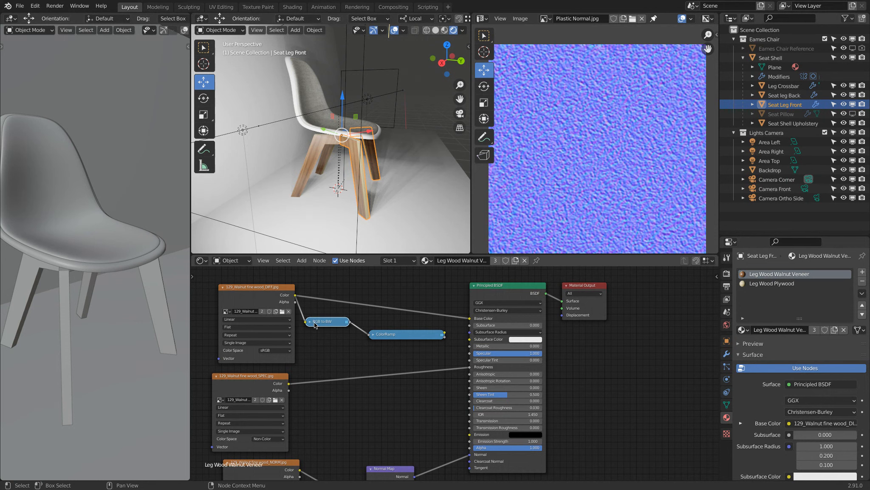
drag(388, 334, 354, 340)
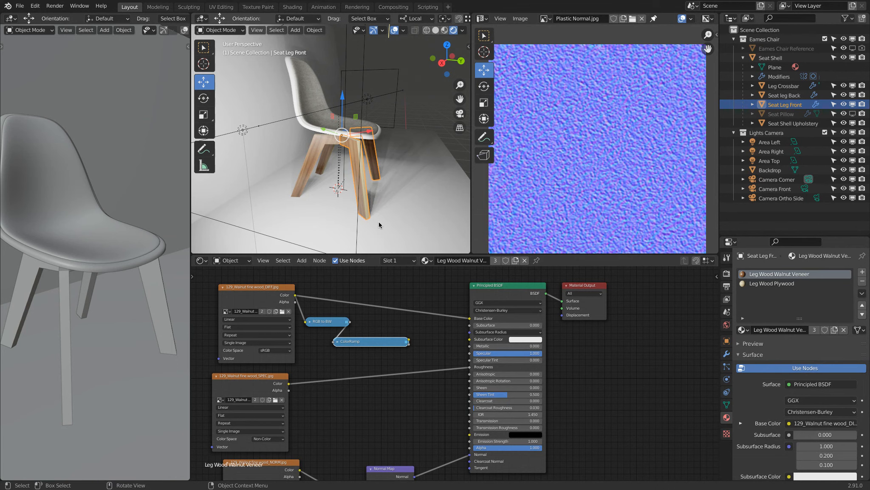
middle_drag(386, 213, 365, 169)
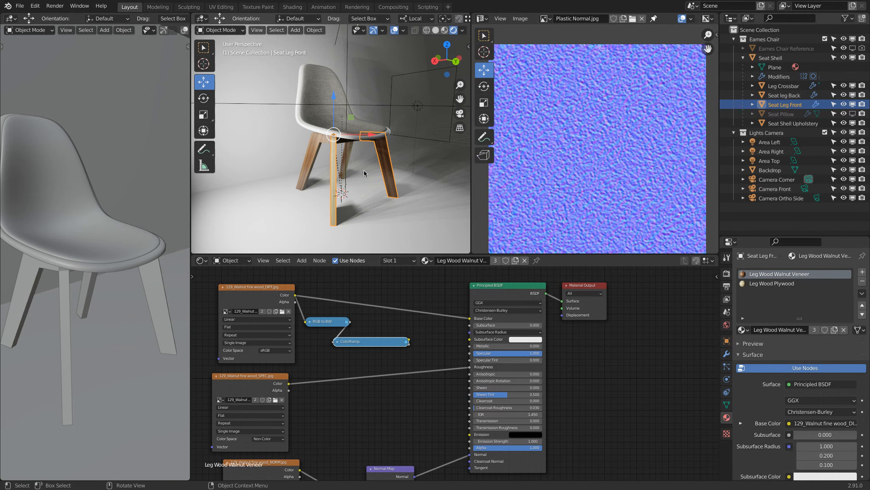